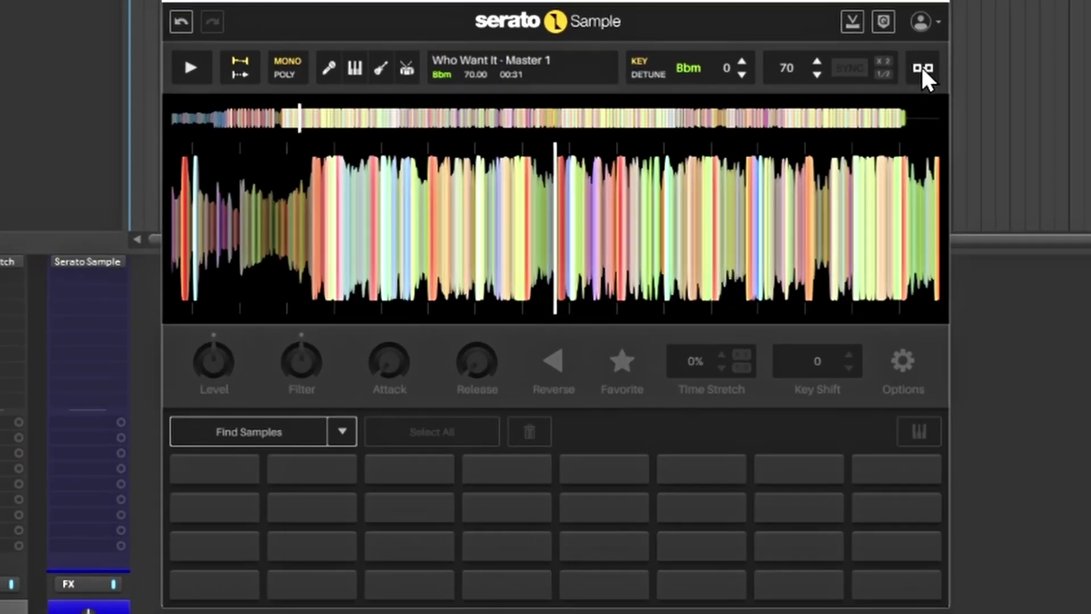
left_click(922, 69)
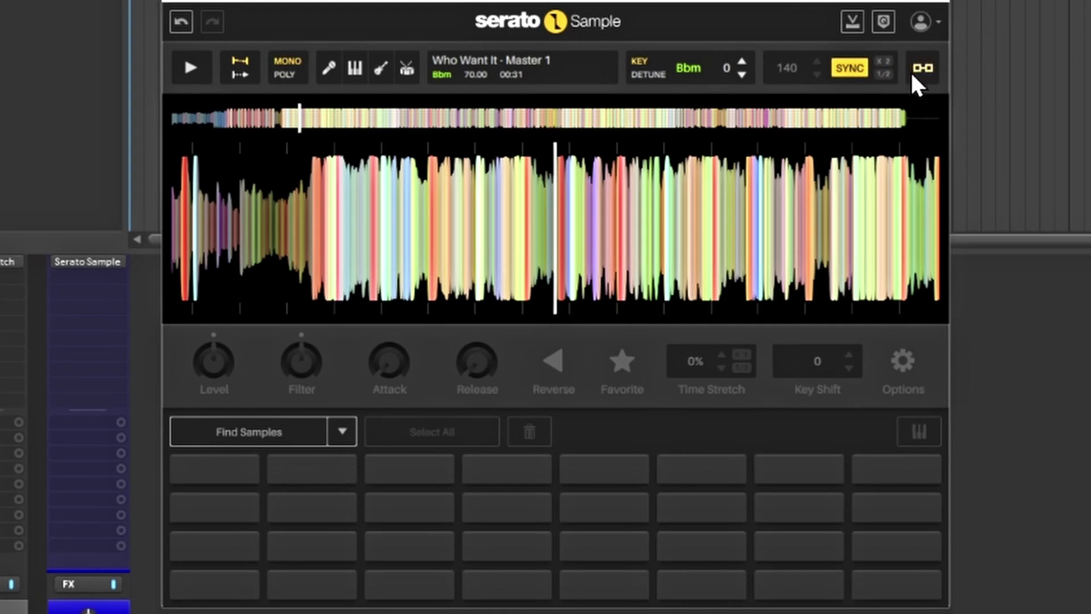
left_click(925, 67)
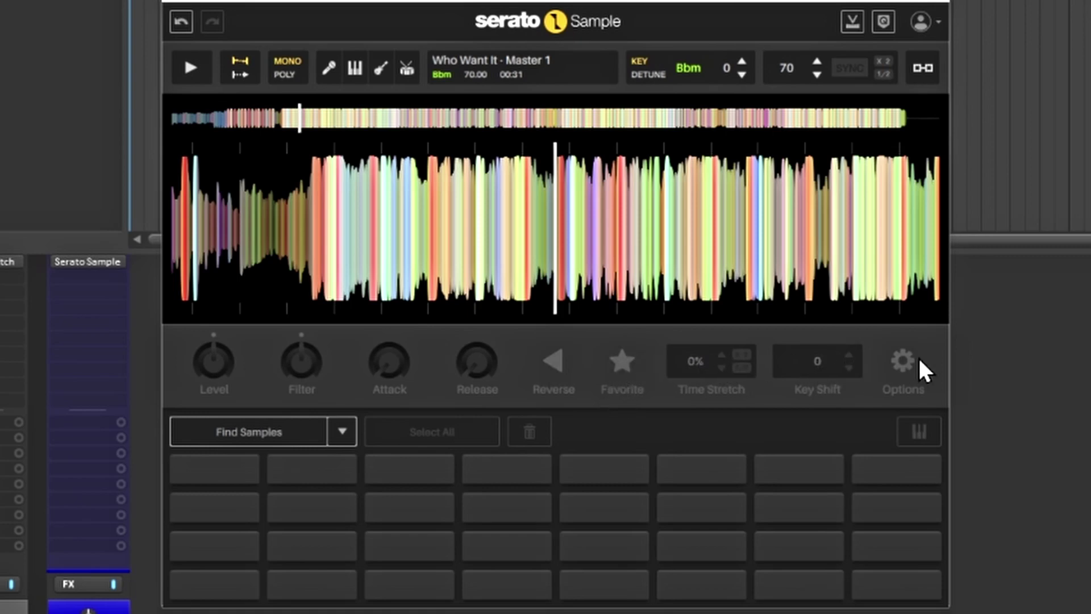
left_click(343, 431)
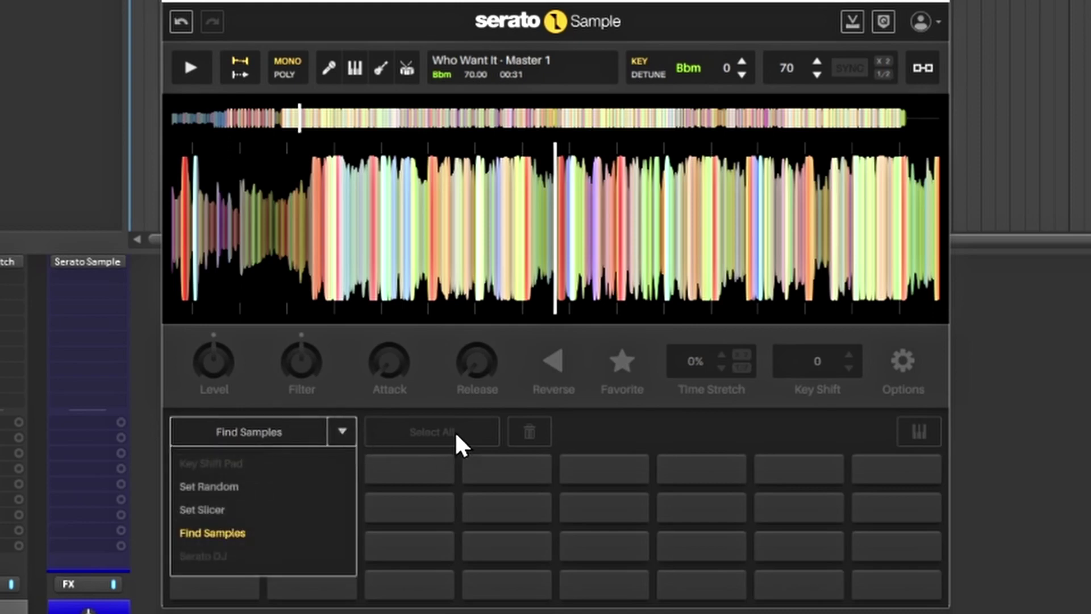
left_click(425, 434)
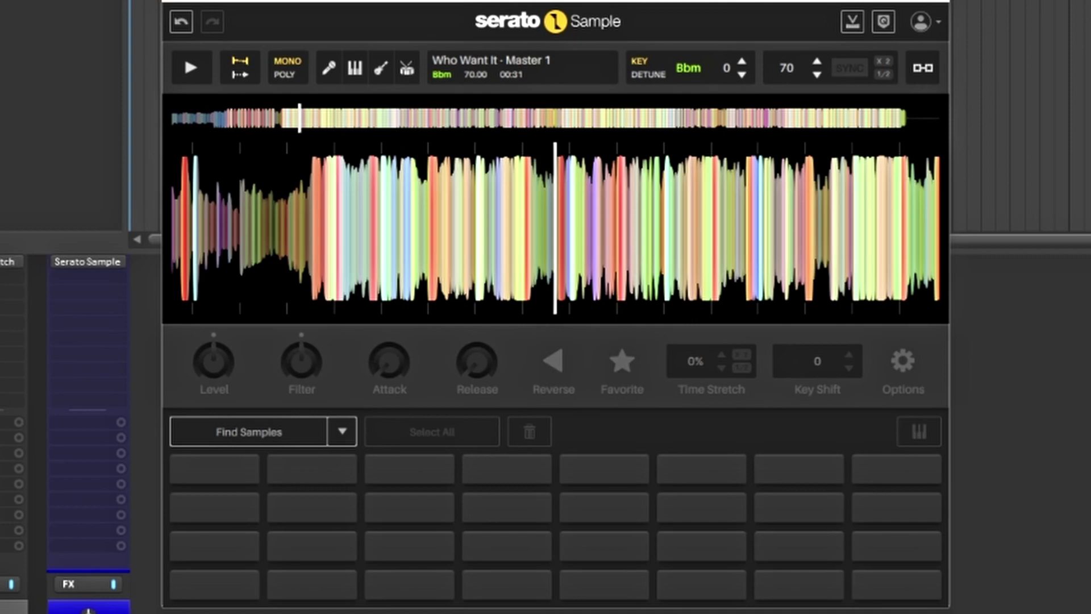
Audition 'Who Want It - Master 1' from 00:27, pausing at 00:44.
left_click_drag(390, 206, 574, 206)
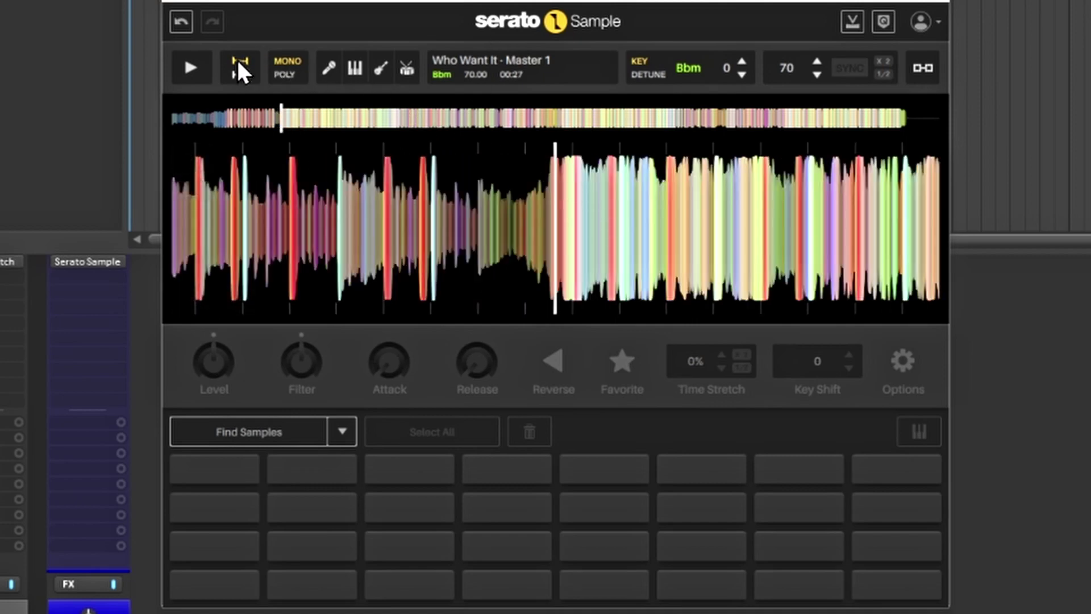
left_click(190, 70)
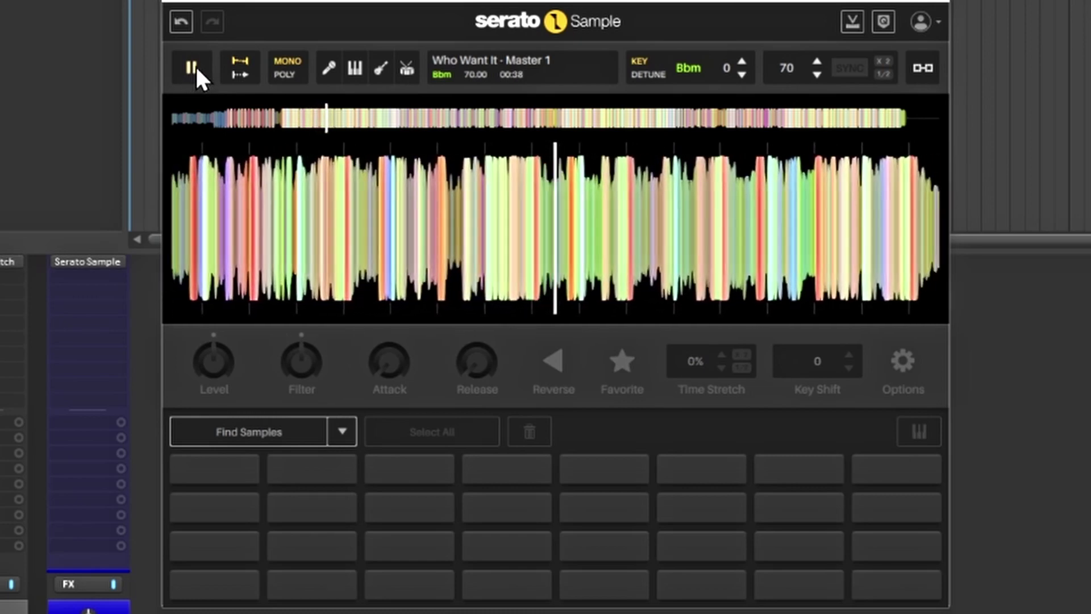
mouse_move(438, 202)
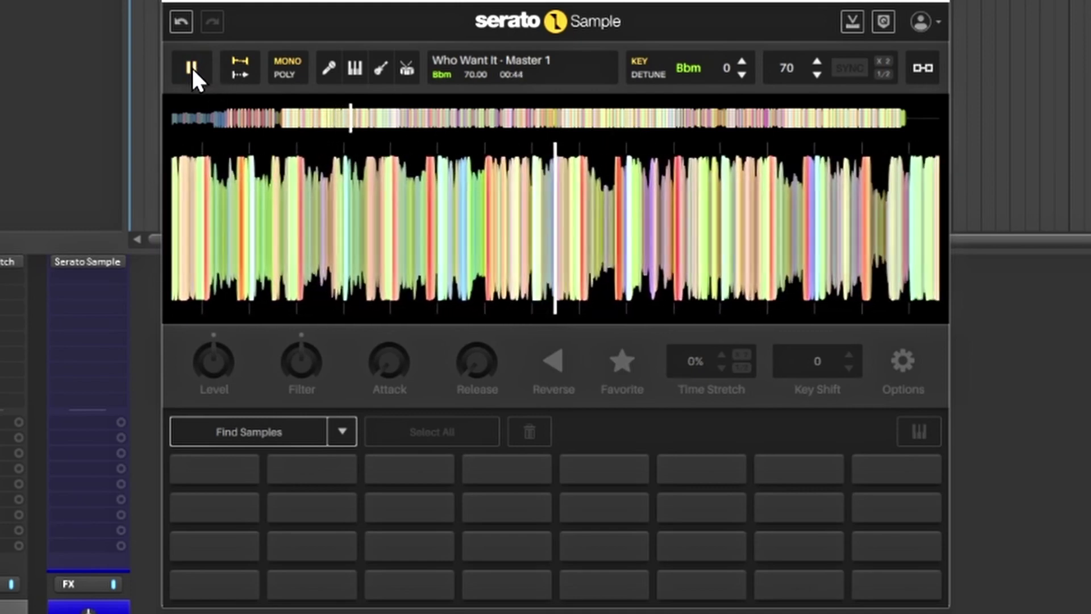
left_click(192, 67)
mouse_move(438, 284)
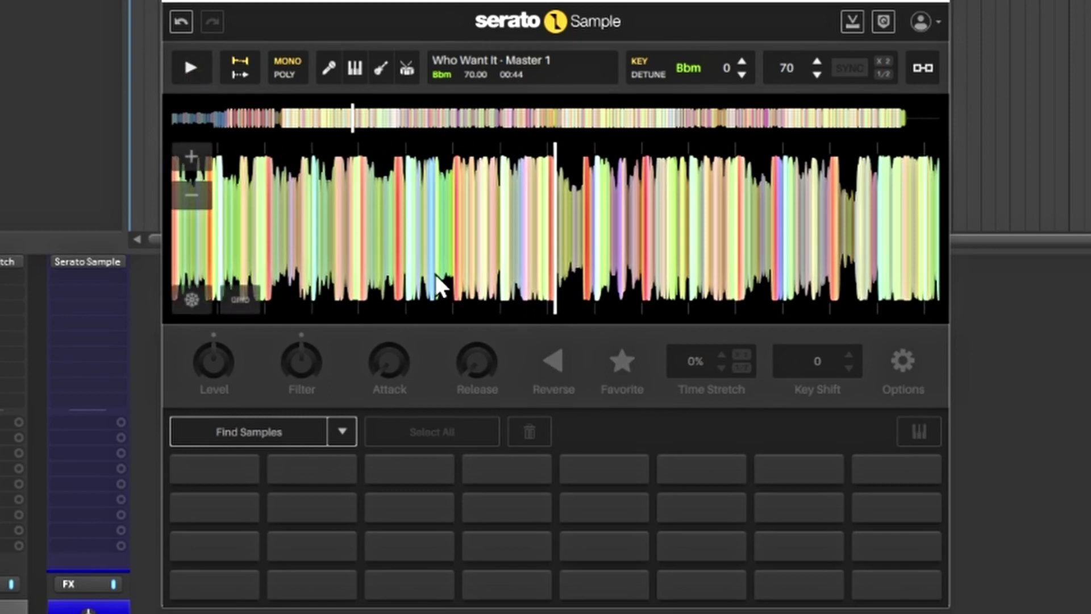
Solo the vocal stem and play it to 01:01, then enable the keys stem alongside.
left_click(328, 69)
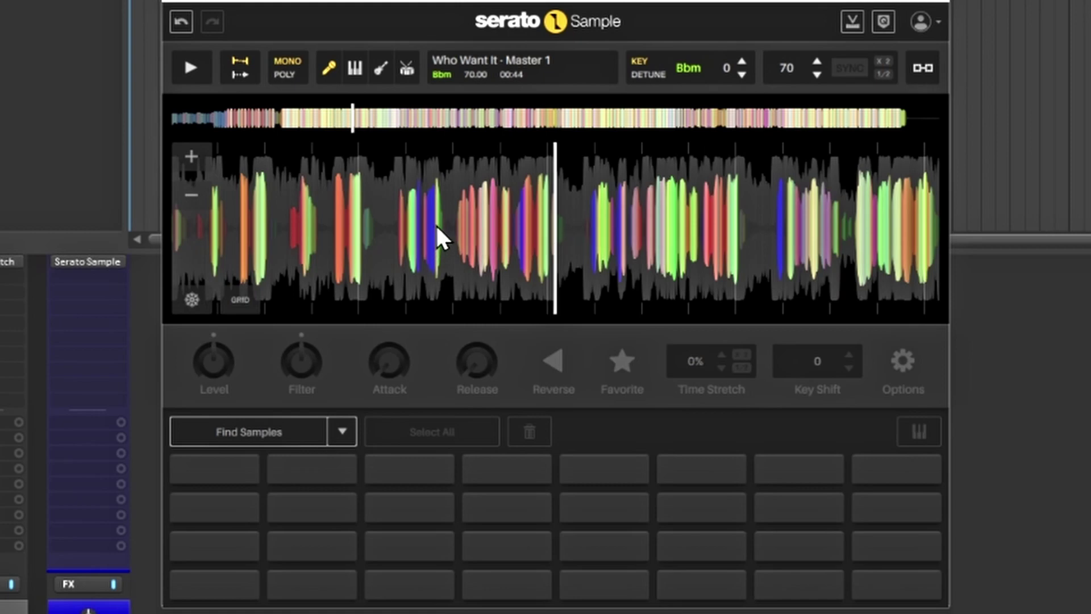
left_click(183, 69)
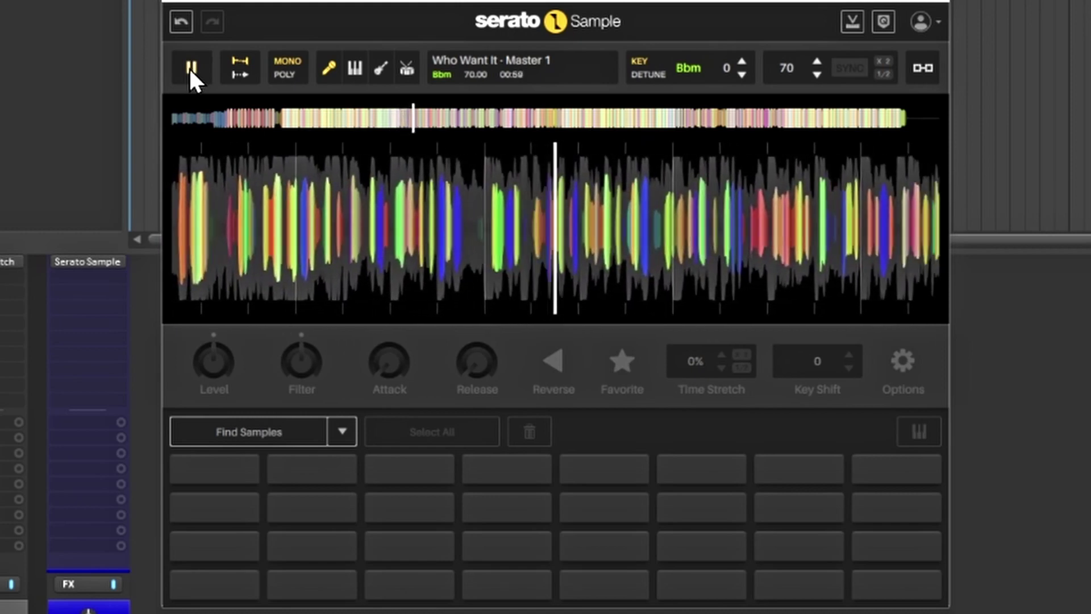
left_click(191, 68)
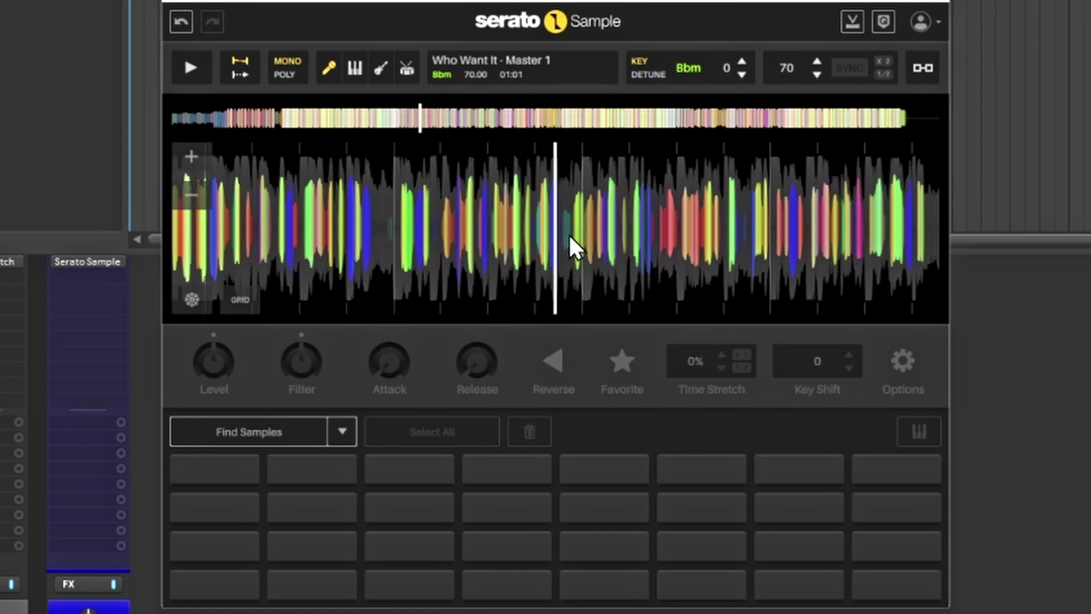
left_click(354, 70)
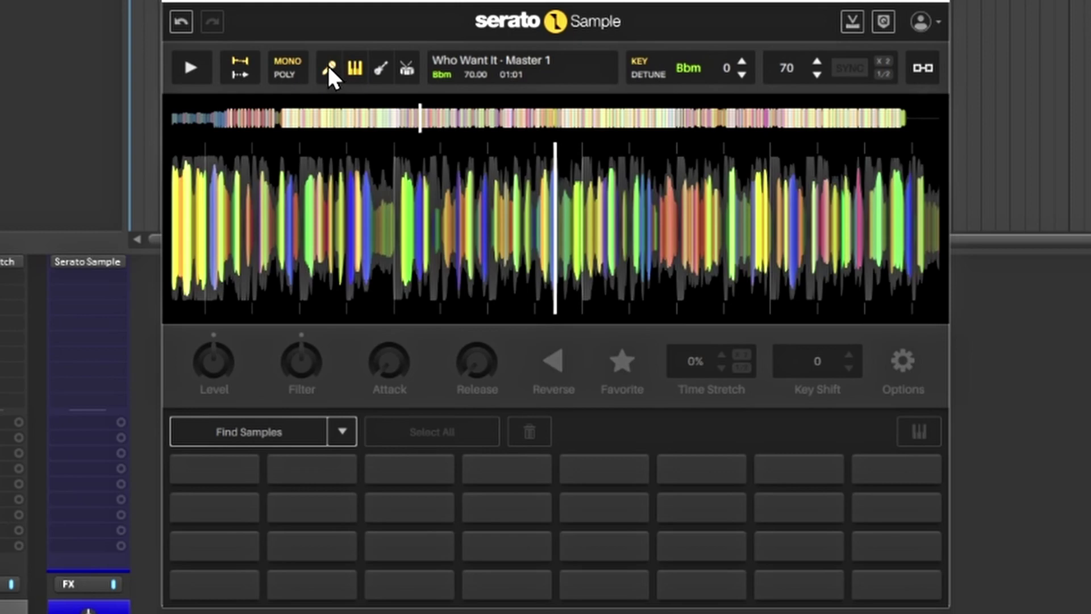
Turn the vocal stem off and play only the keys stem, pausing at 01:13.
left_click(328, 66)
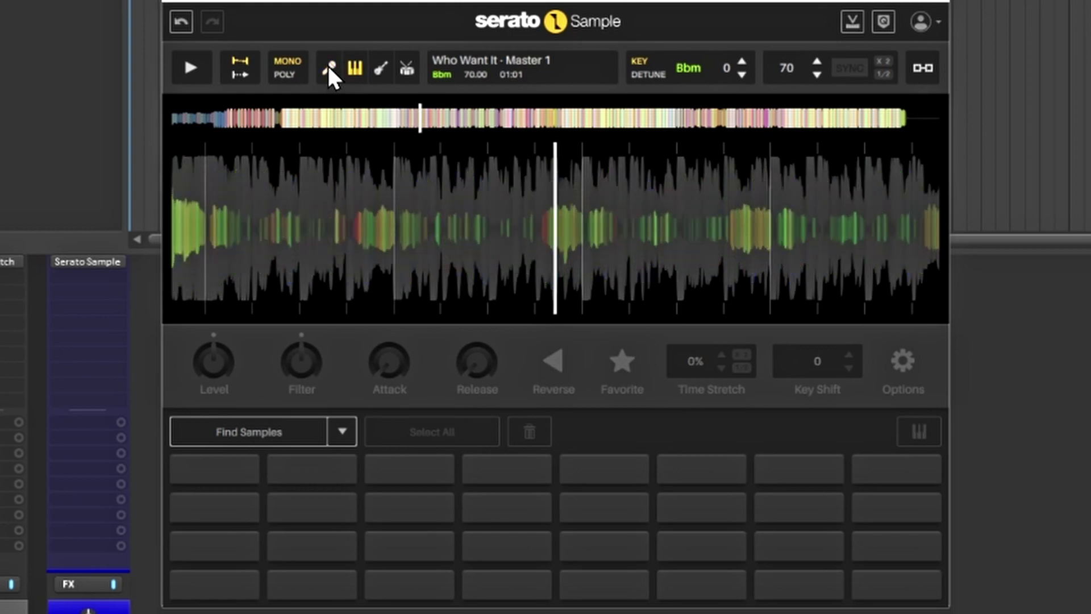
left_click(191, 67)
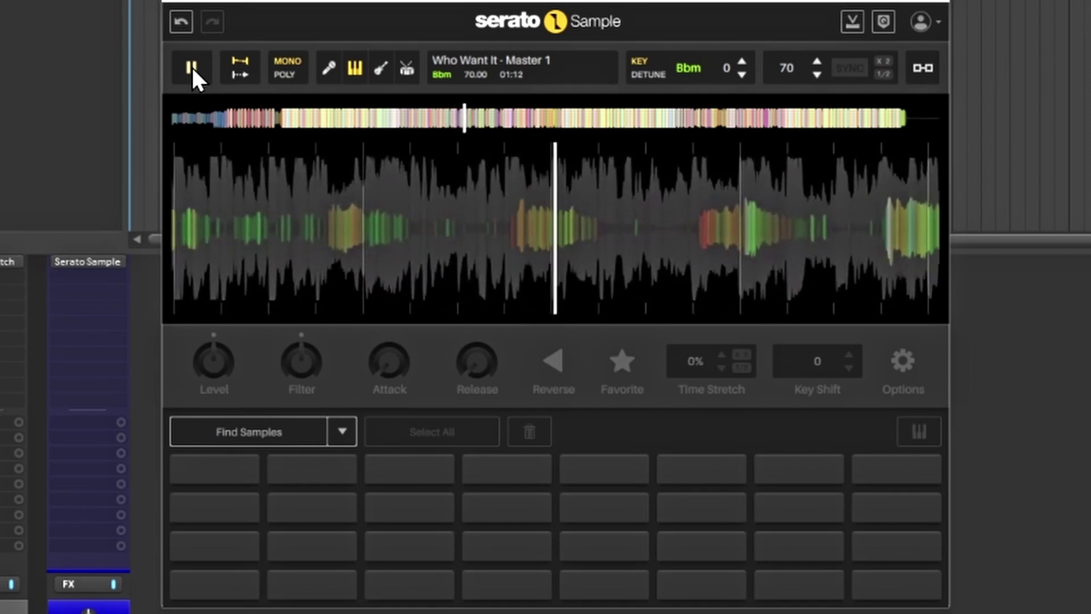
left_click(191, 66)
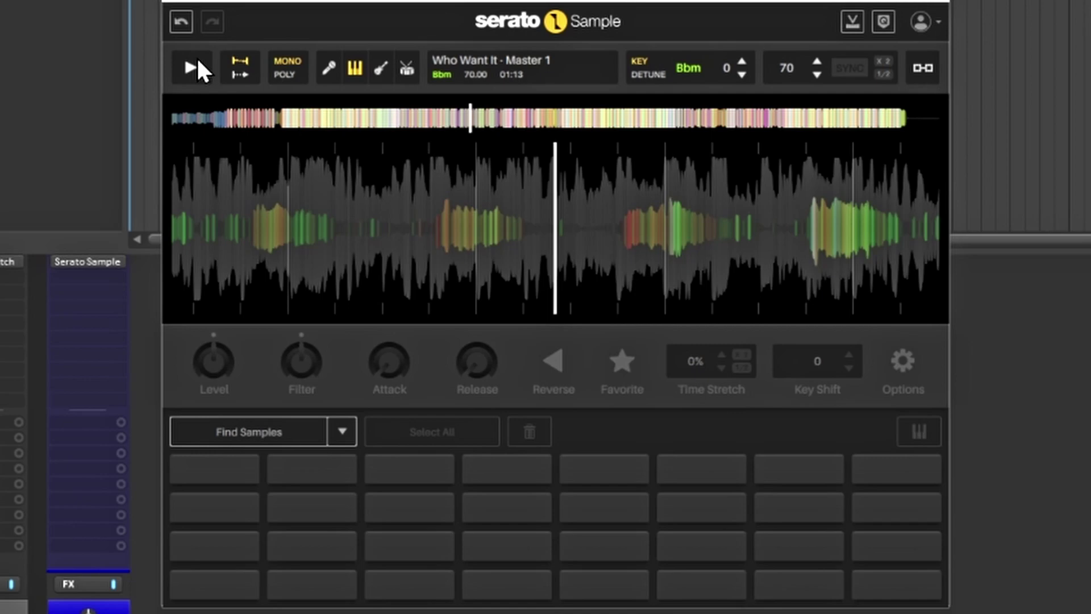
Replace the keys stem with the guitar stem and play it, pausing at 01:28.
left_click(378, 67)
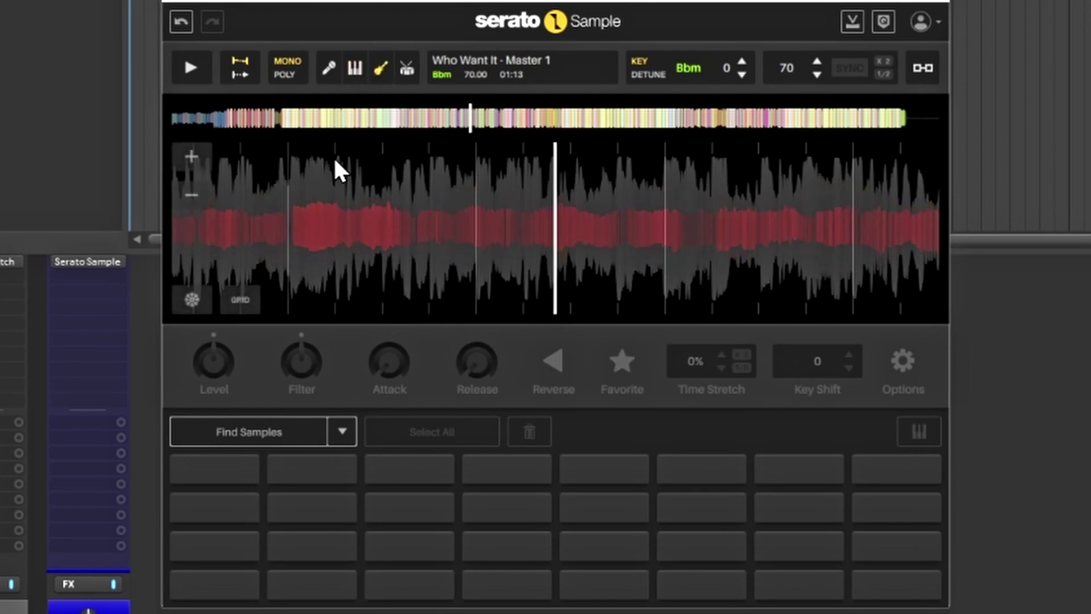
left_click(191, 68)
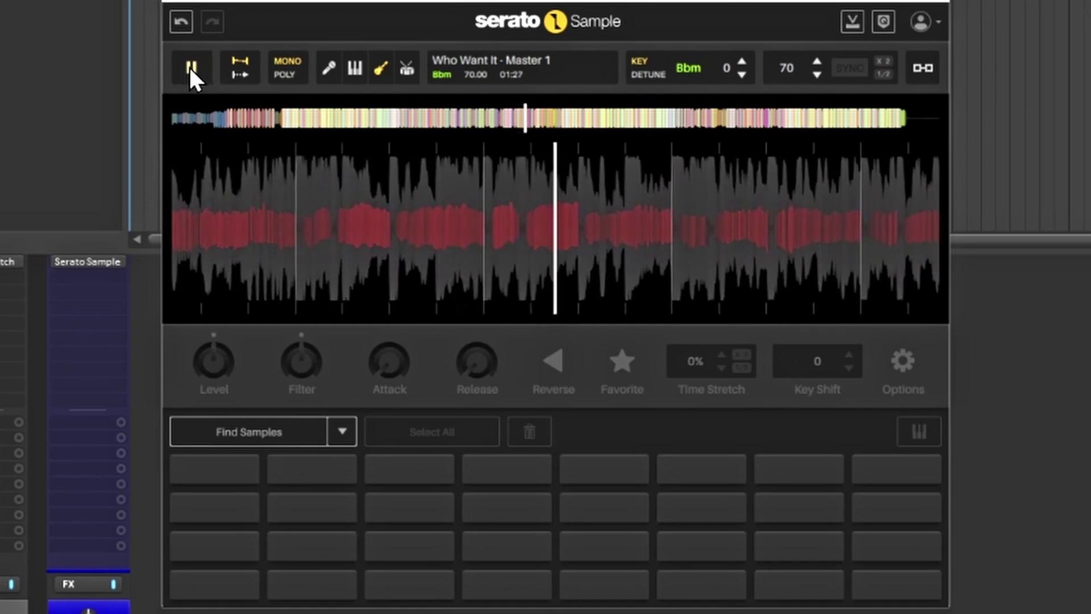
left_click(190, 68)
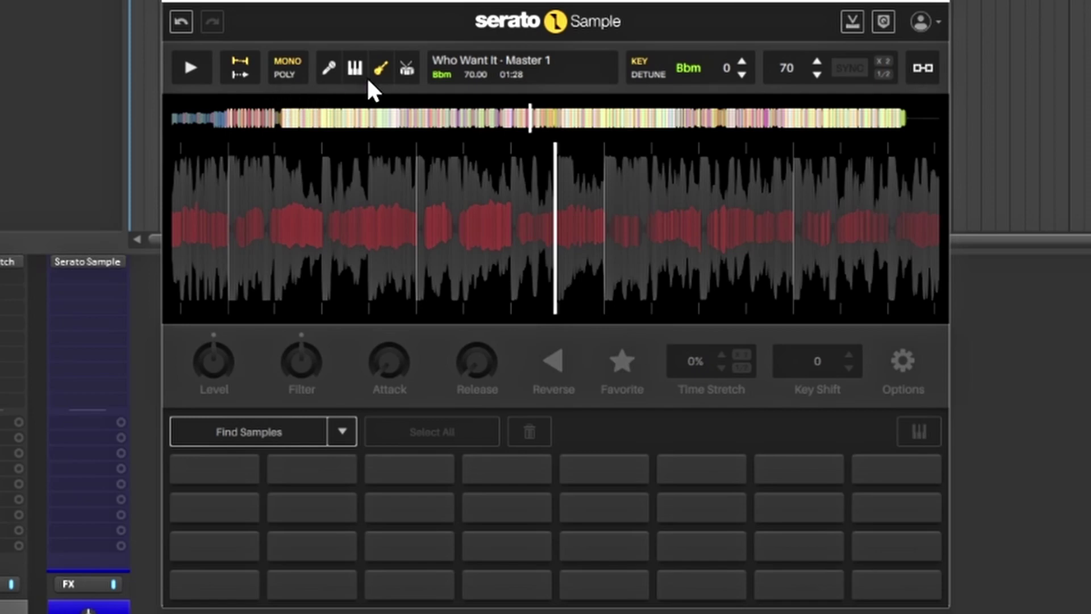
Solo the drums stem instead of guitar and play it, pausing at 01:44.
left_click(407, 68)
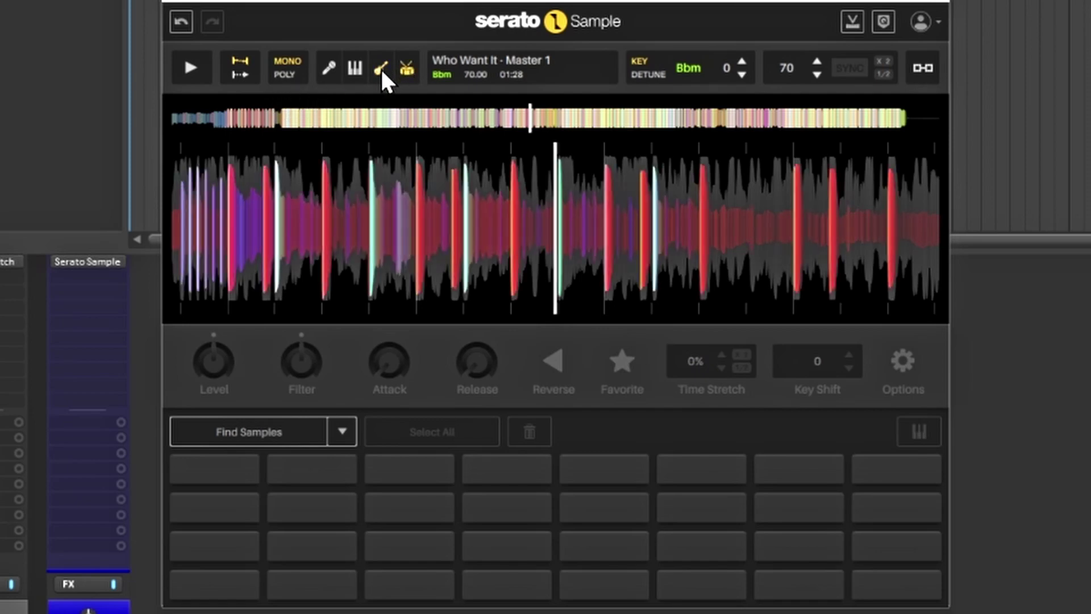
left_click(378, 67)
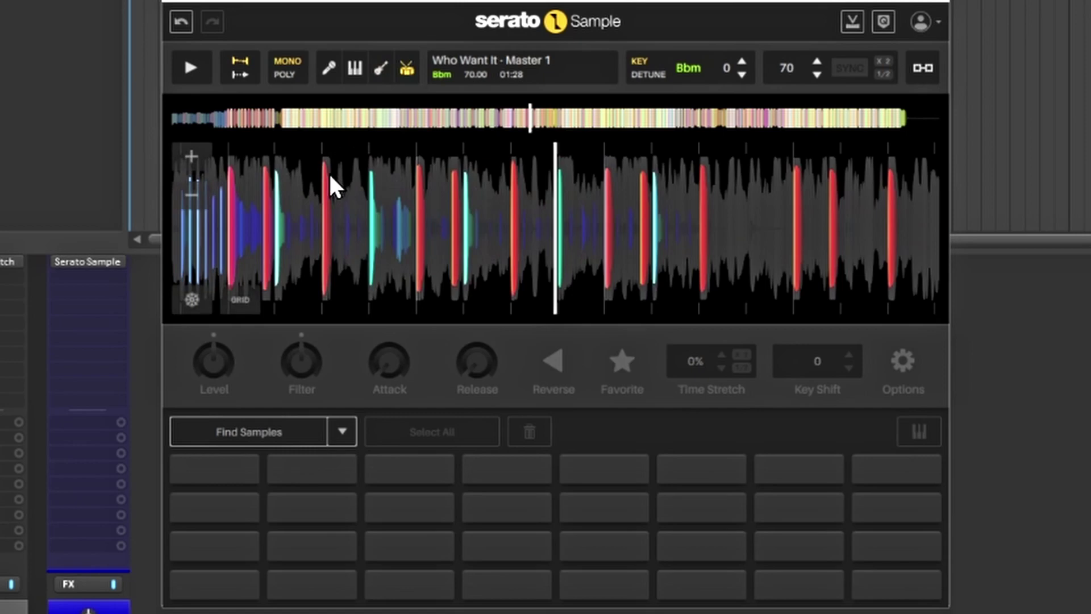
left_click(190, 67)
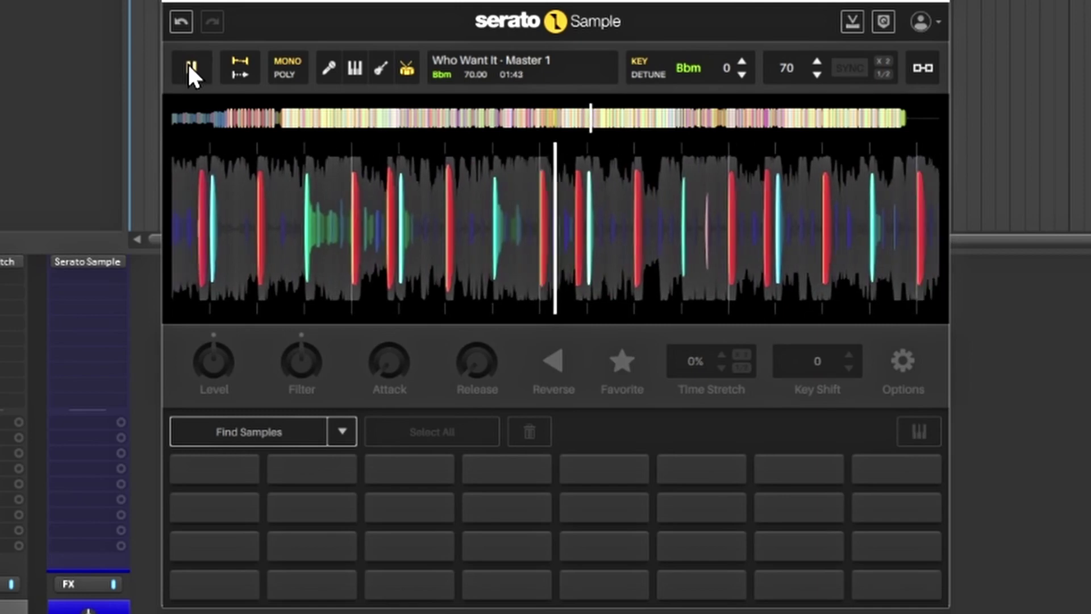
left_click(190, 68)
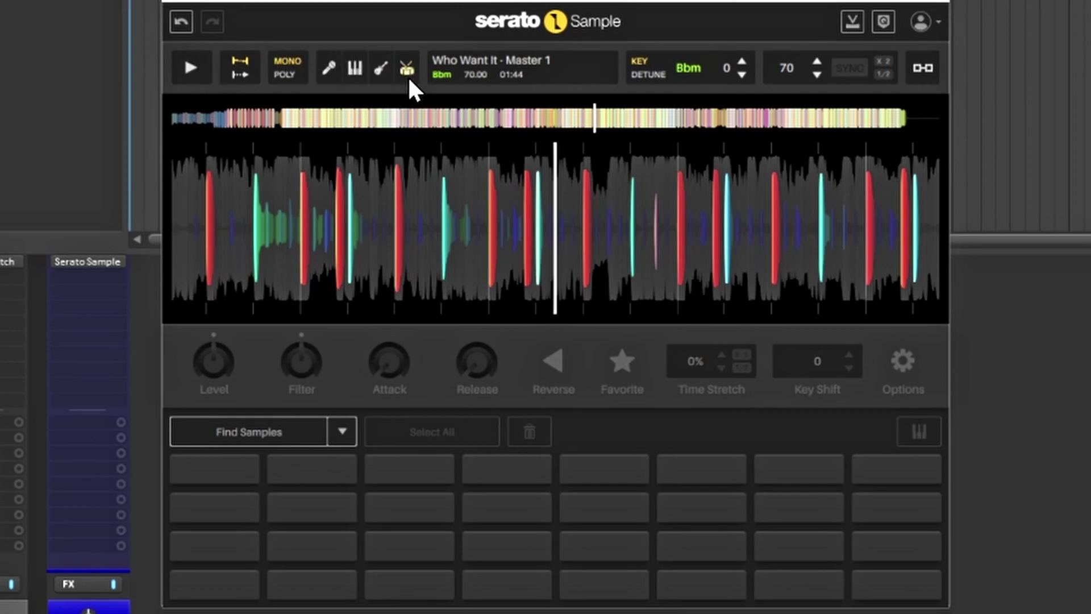
Add guitar, keys and vocal stems over the drums while playing, then switch vocals, keys and guitar off.
left_click(378, 65)
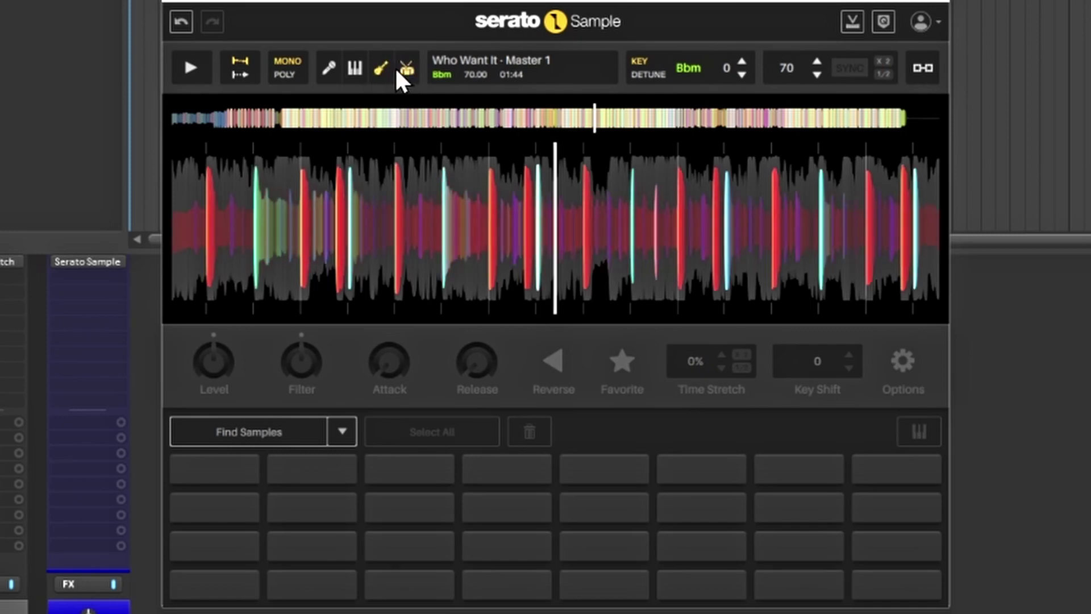
left_click(189, 65)
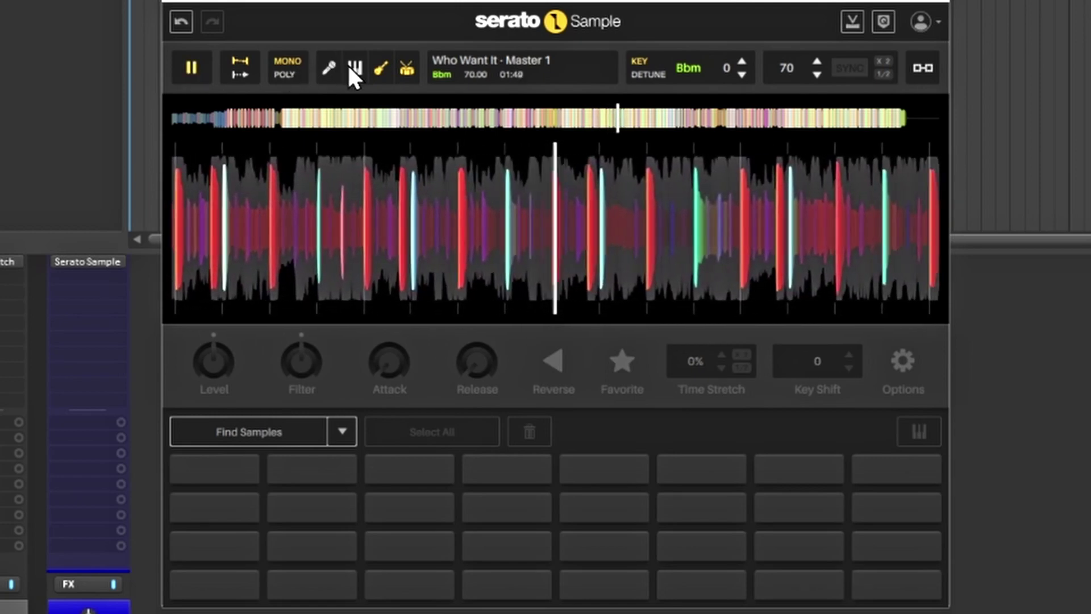
left_click(354, 65)
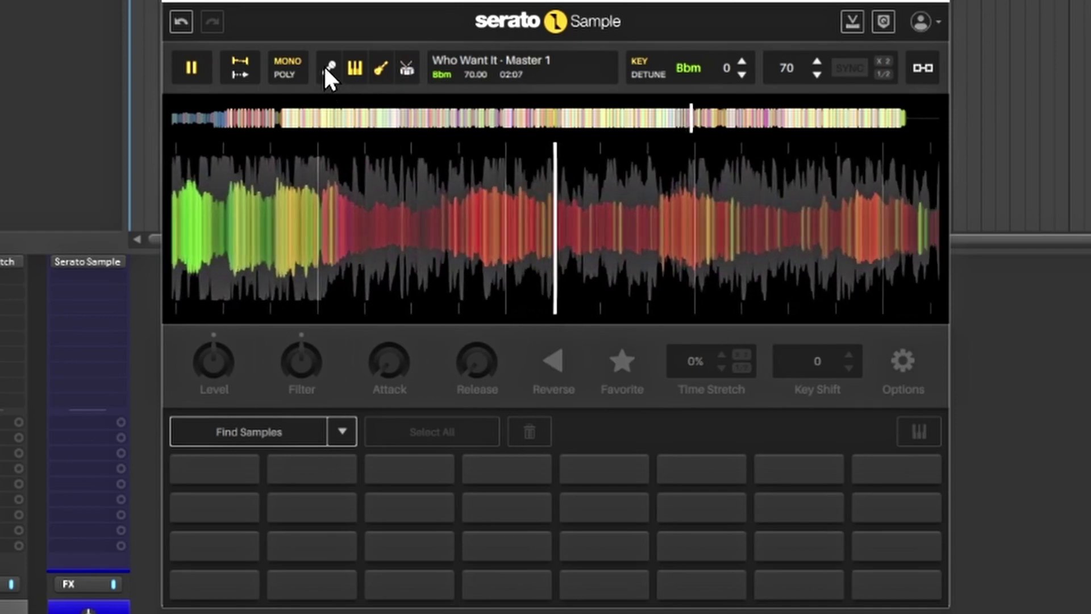
left_click(327, 67)
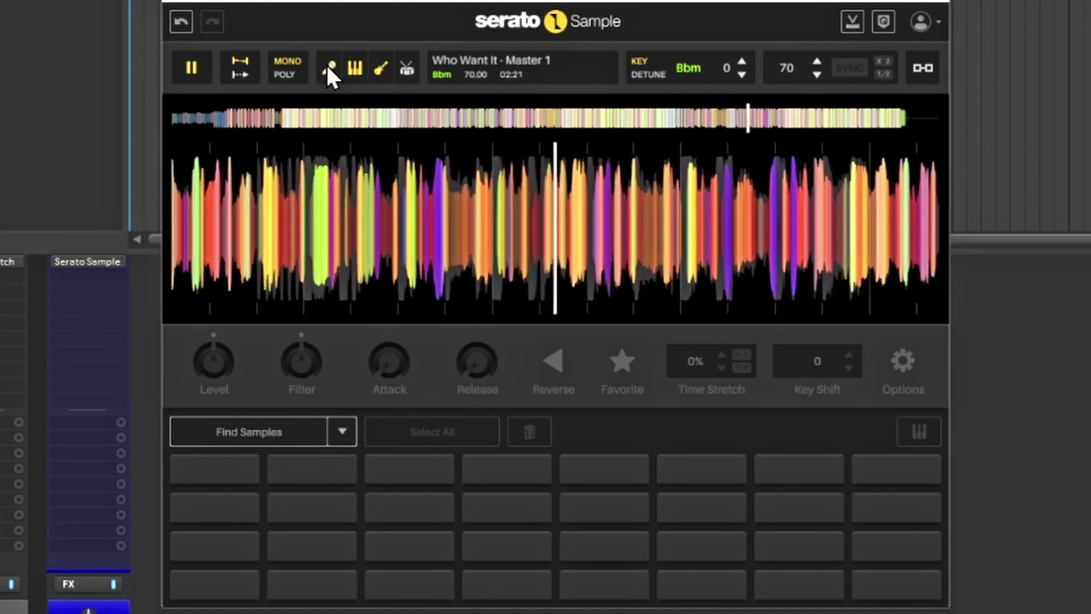
left_click(328, 67)
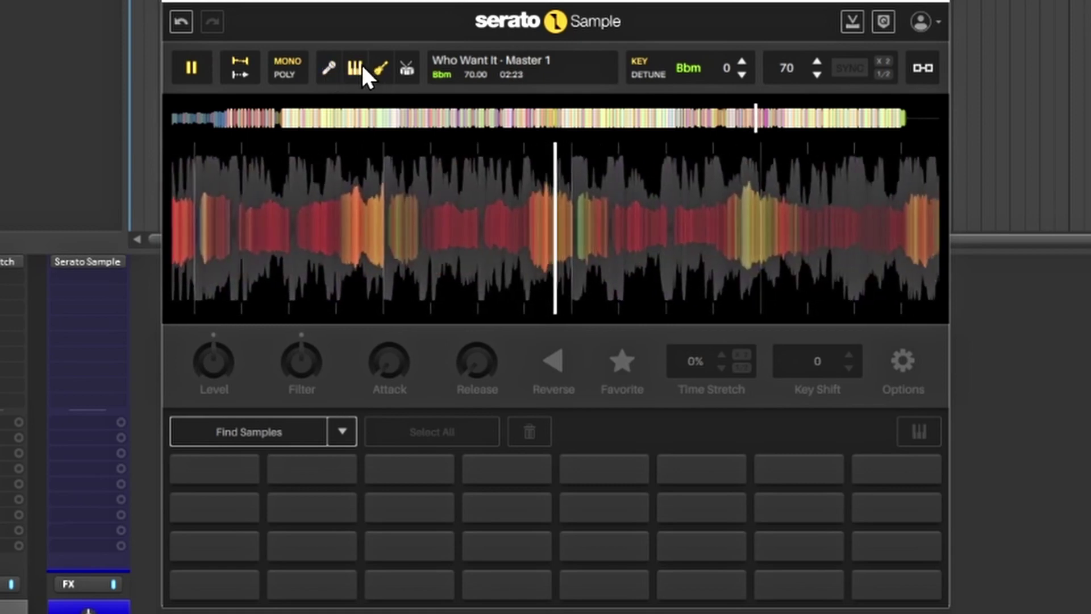
left_click(355, 68)
Play the Cymatics Gems Vol 9 sample, then replay it with the guitar stem muted until 00:21.
left_click(382, 68)
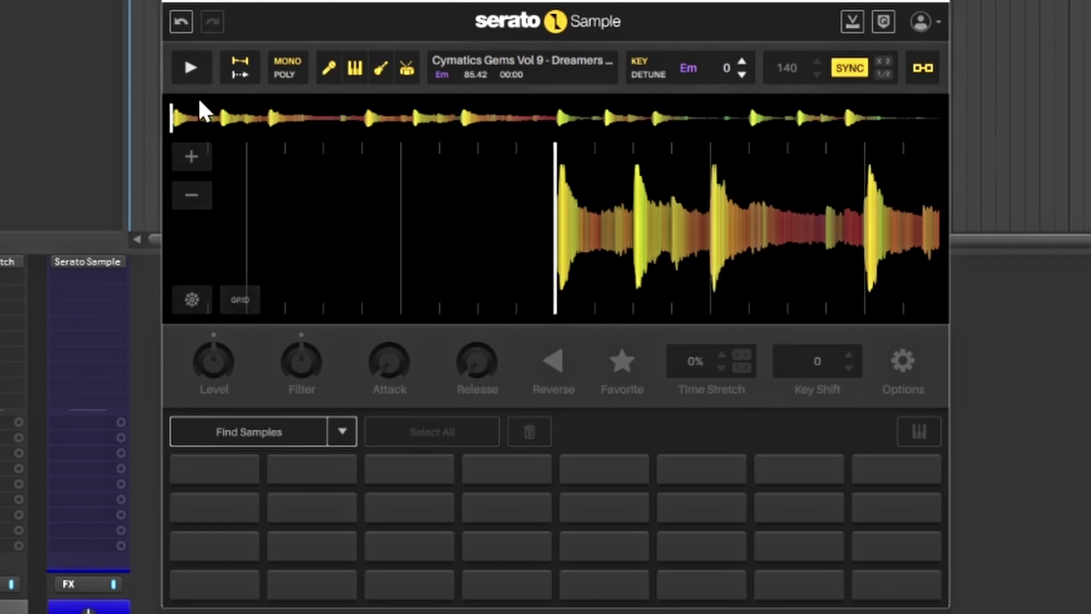
left_click(191, 68)
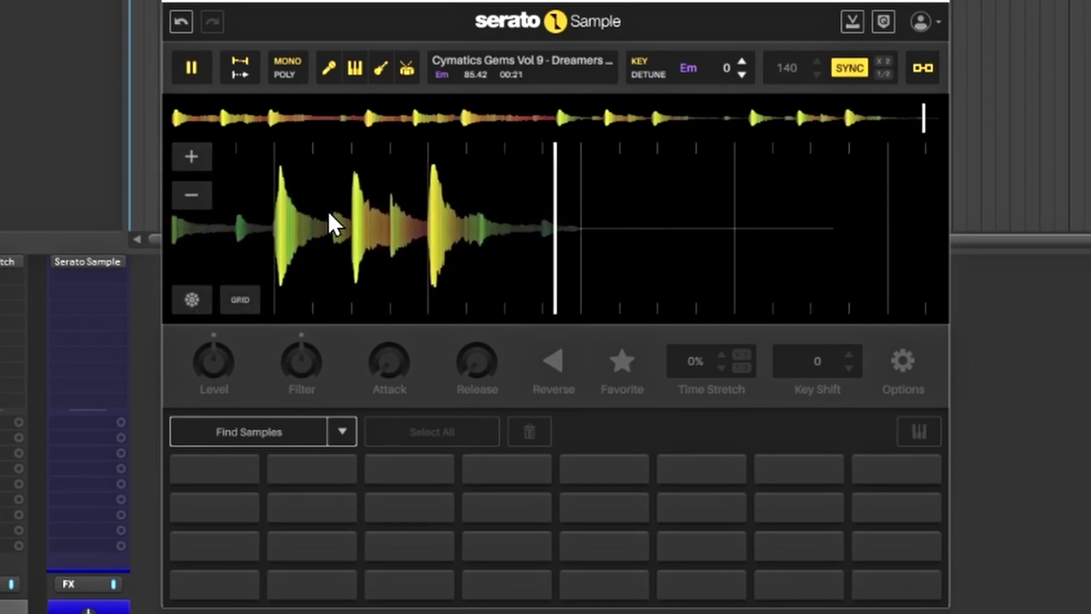
left_click(379, 69)
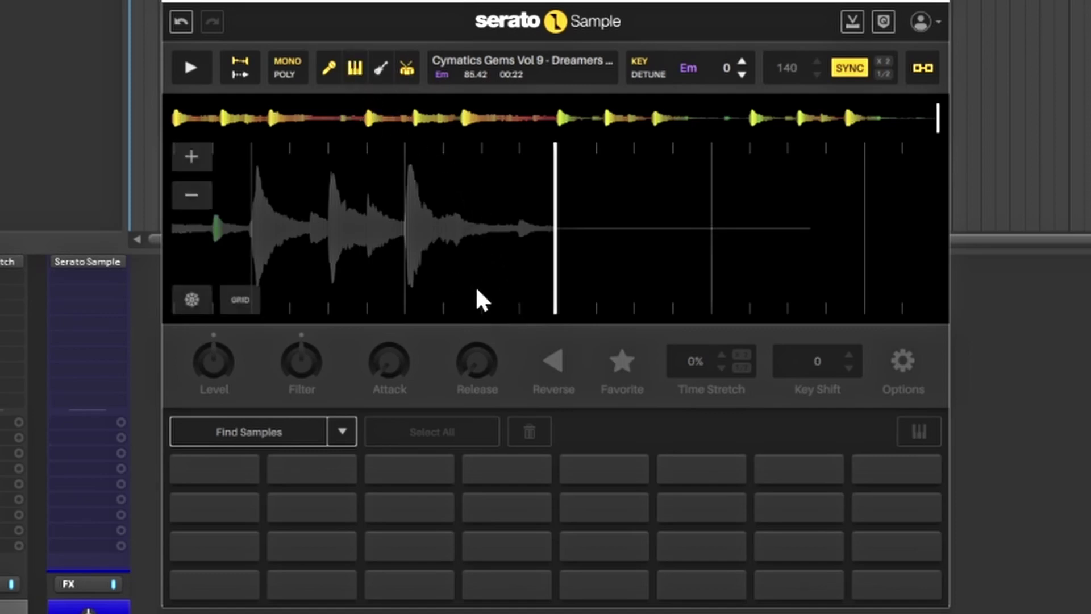
left_click(187, 67)
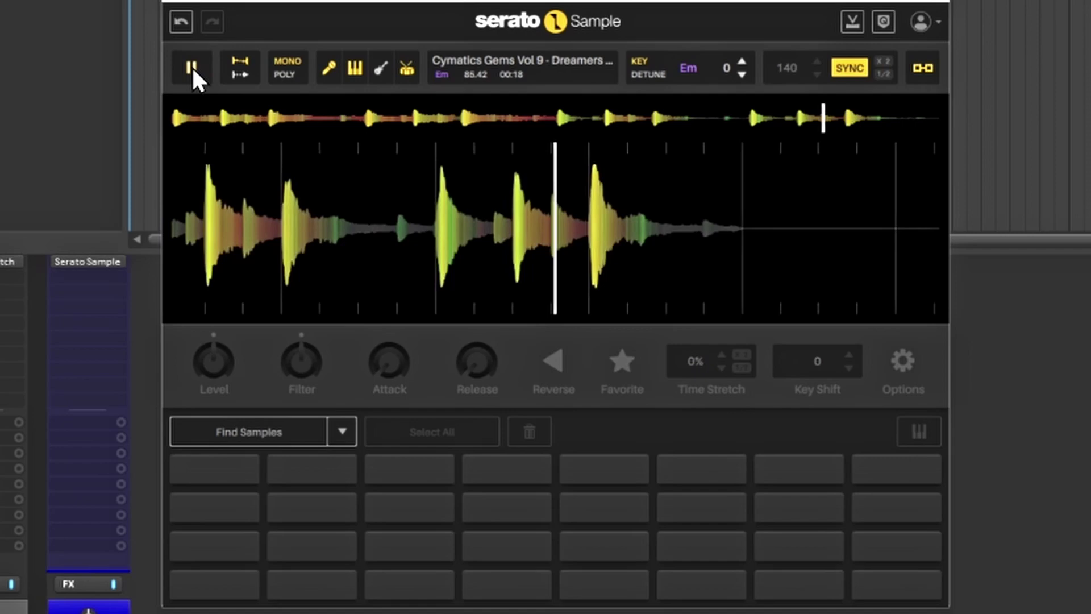
left_click(192, 66)
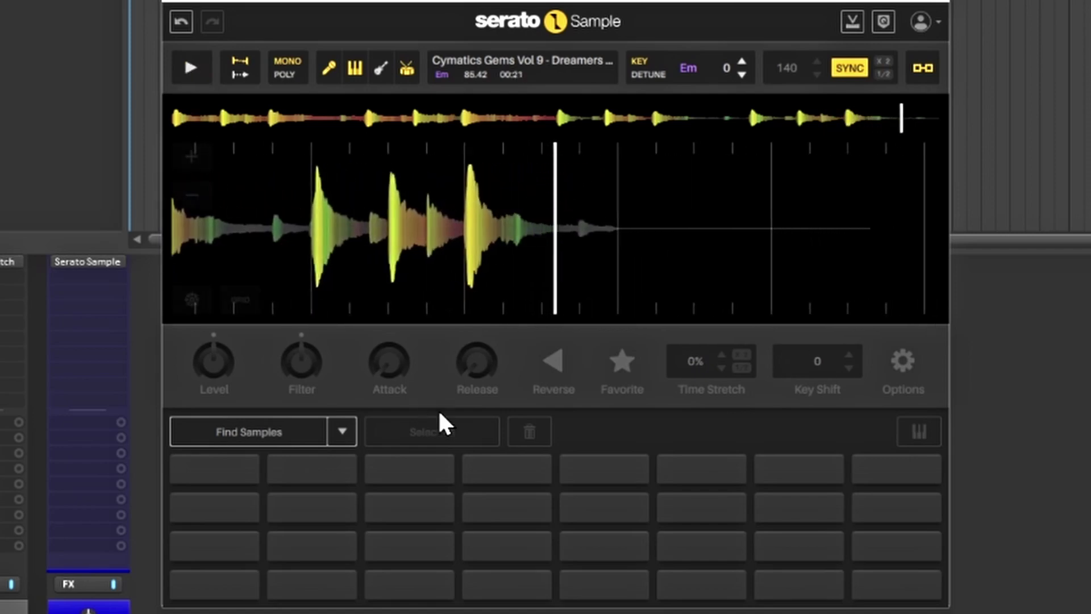
mouse_move(500, 250)
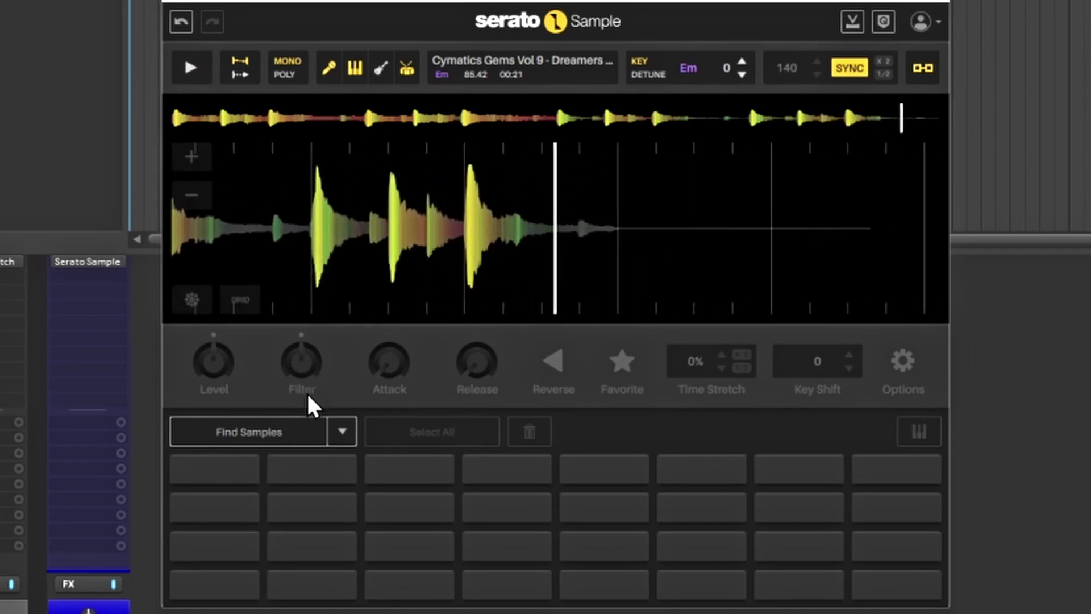
Use Set Random to spread Cymatics Gems slices over all 32 pads, then play and stop.
left_click(342, 431)
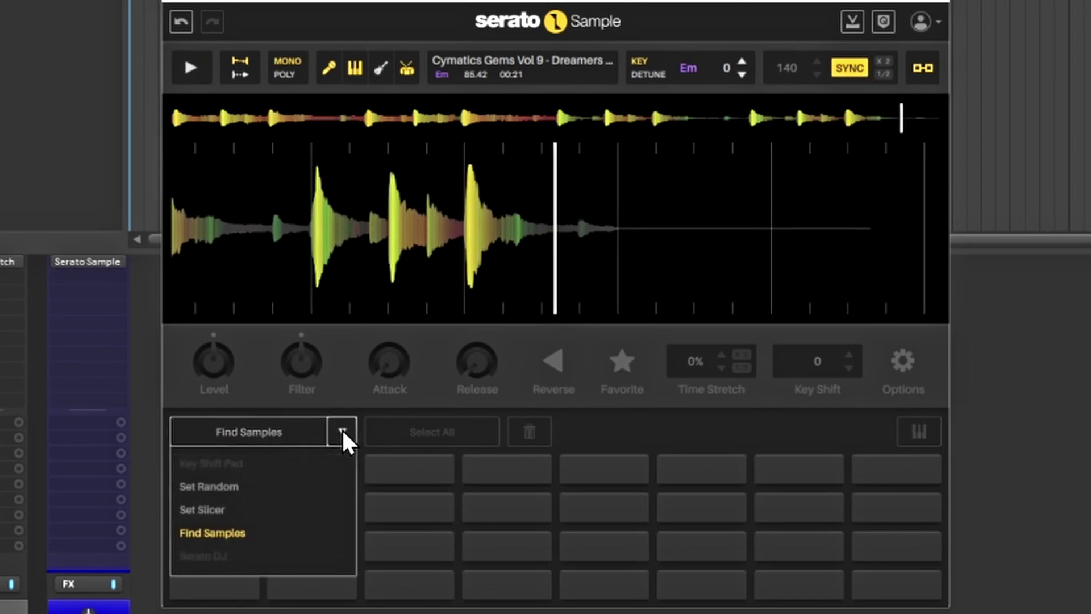
left_click(229, 489)
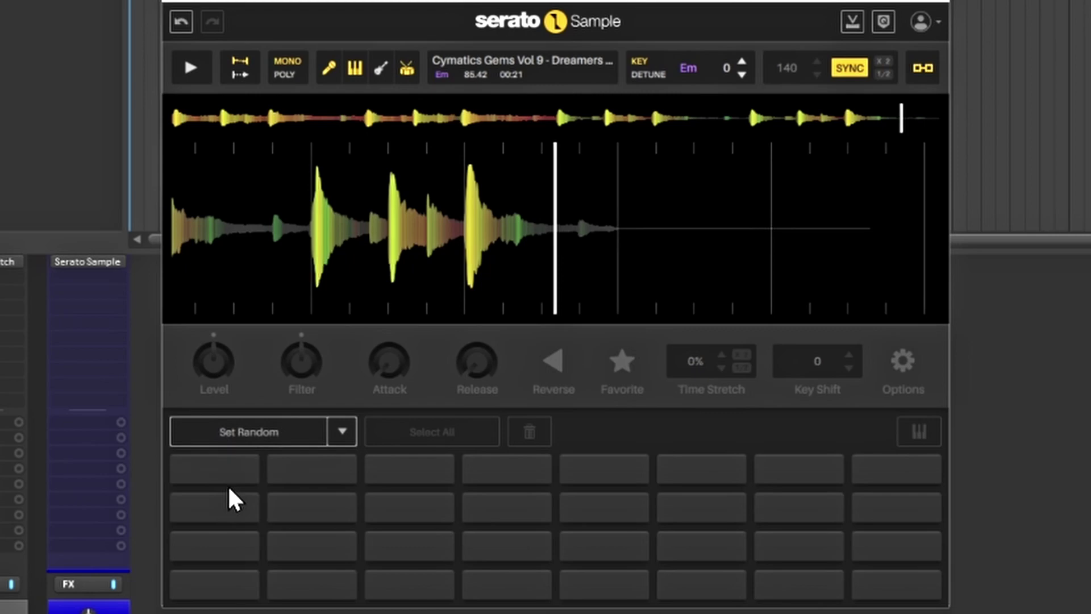
left_click(250, 432)
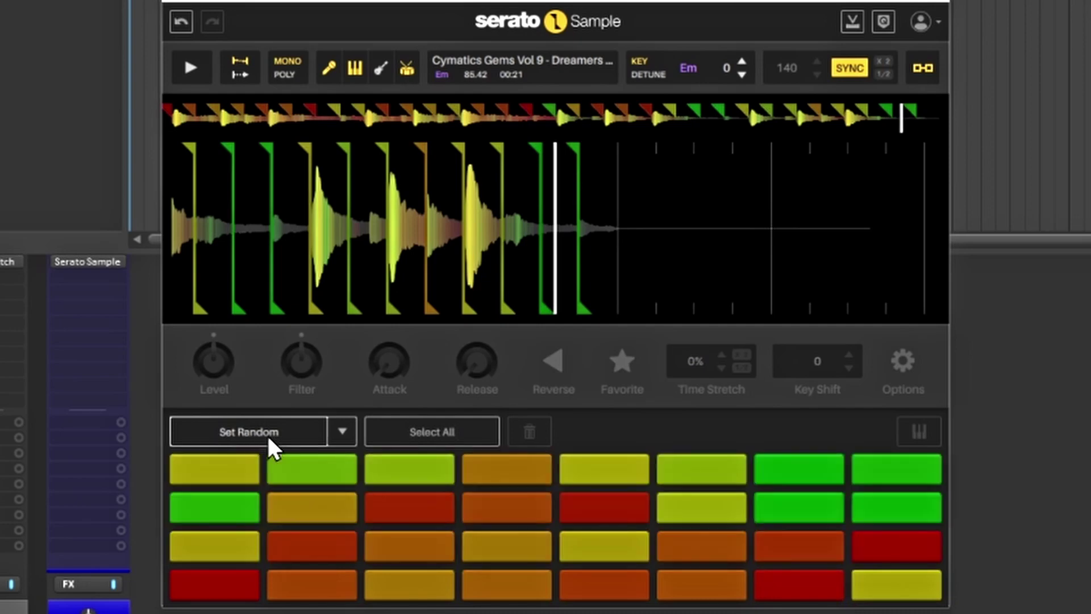
key("space")
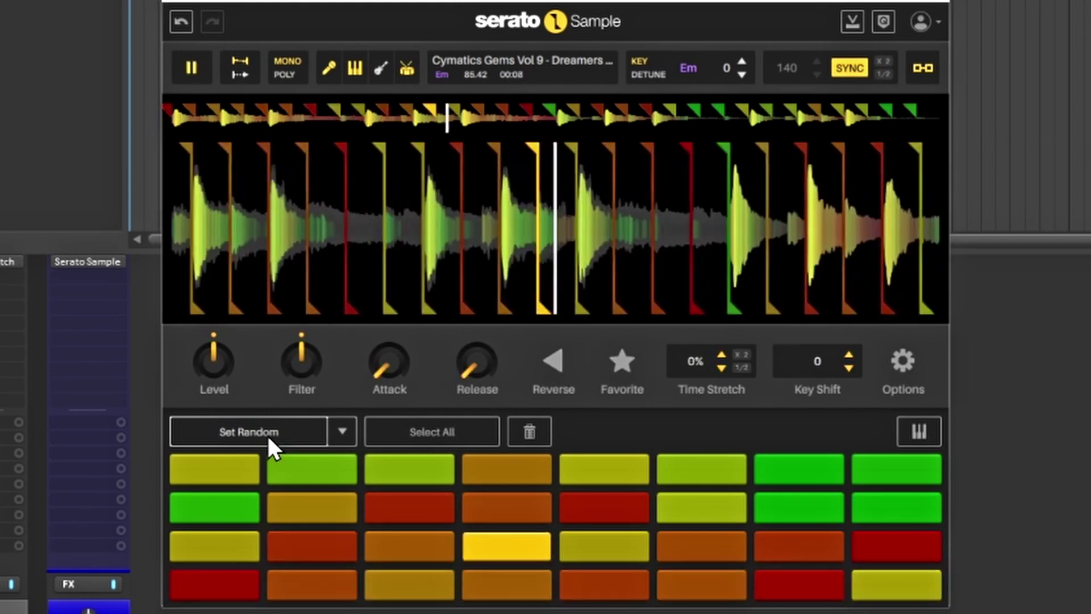
key("space")
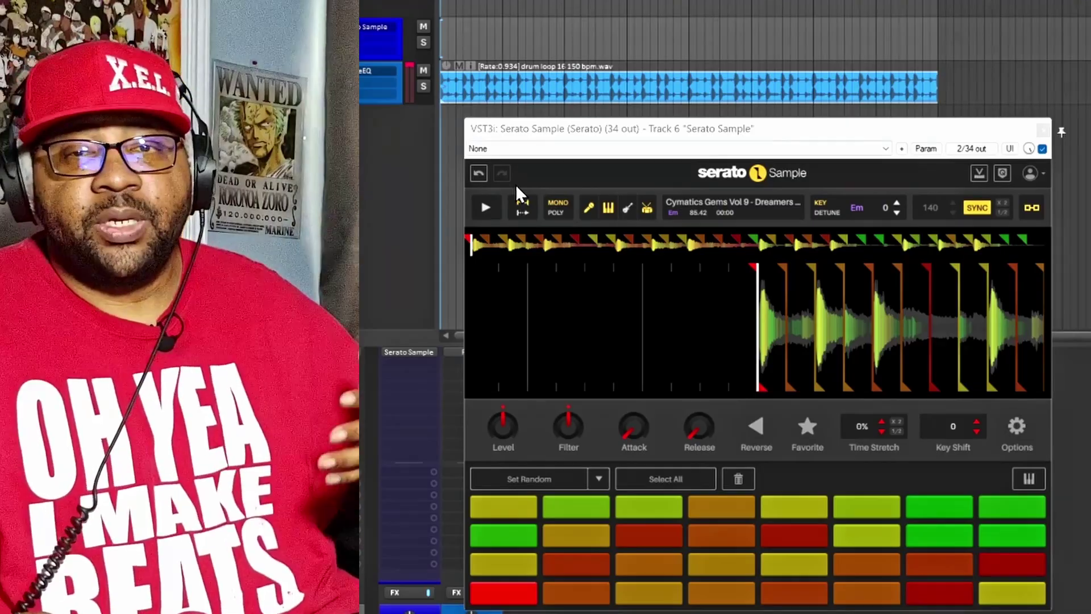
key("space")
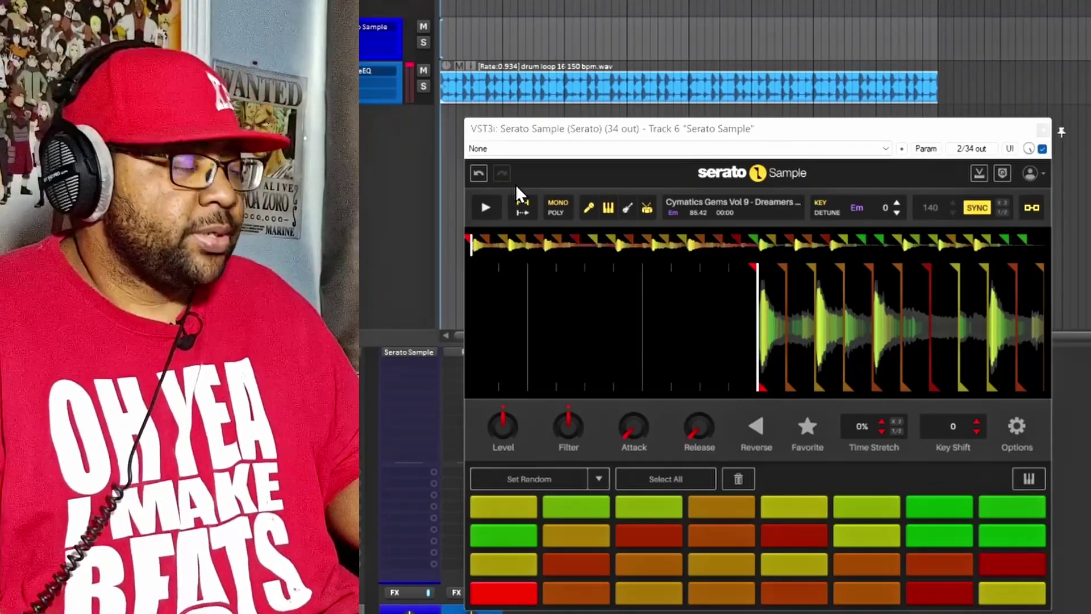
Record a pattern of pad chops on the Serato Sample track and play the pattern back.
key("space")
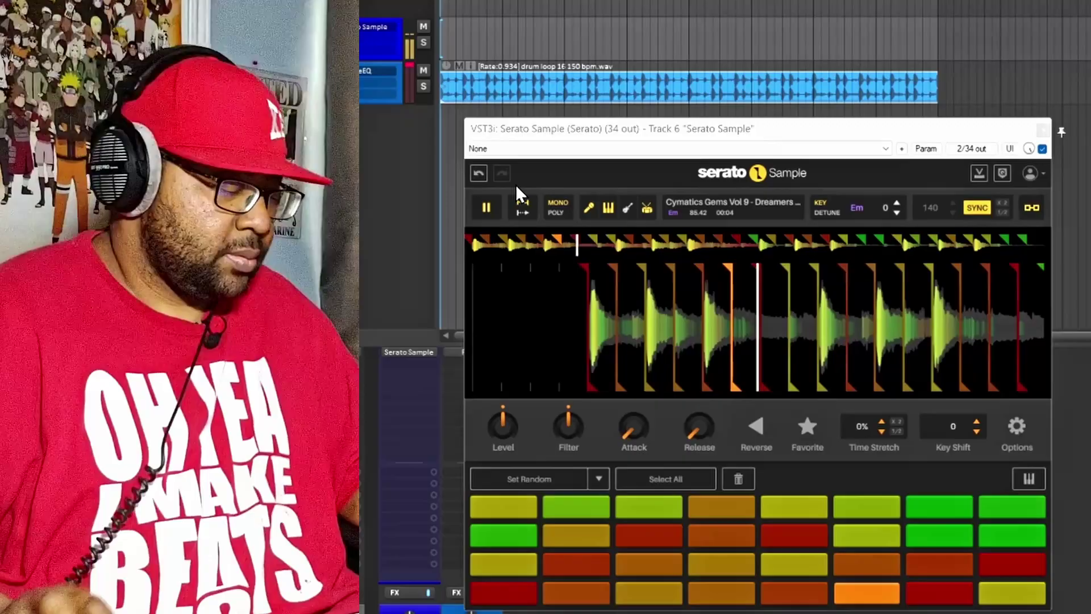
key("space")
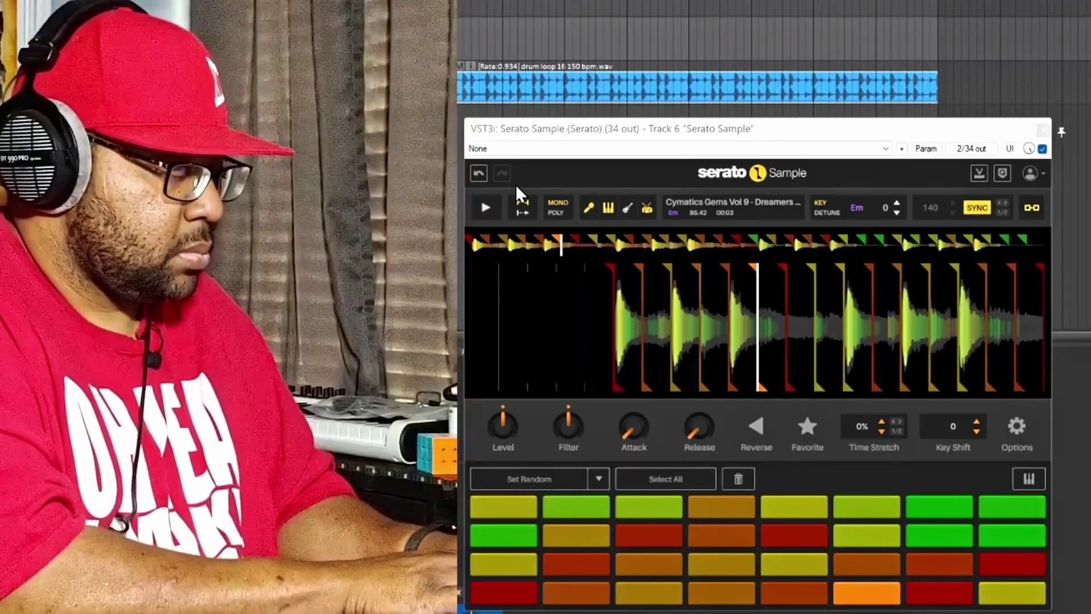
key("space")
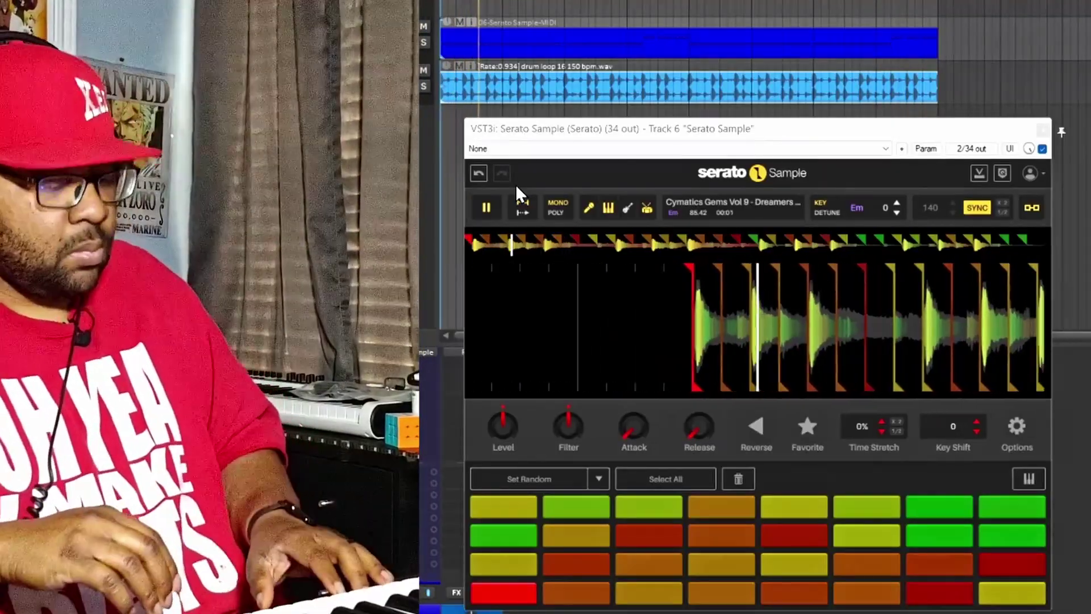
left_click(486, 207)
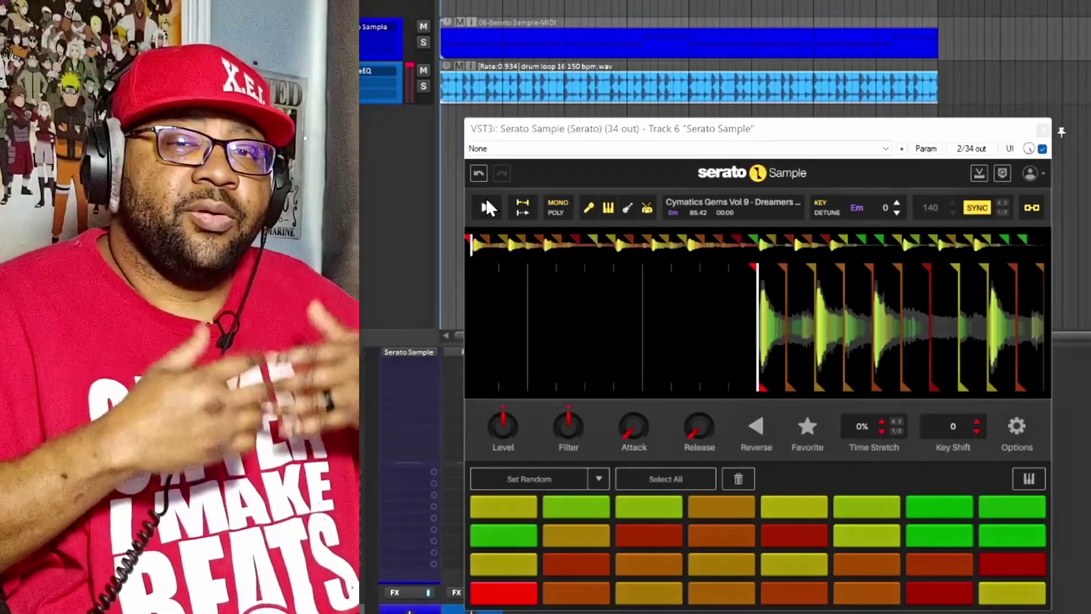
left_click(487, 206)
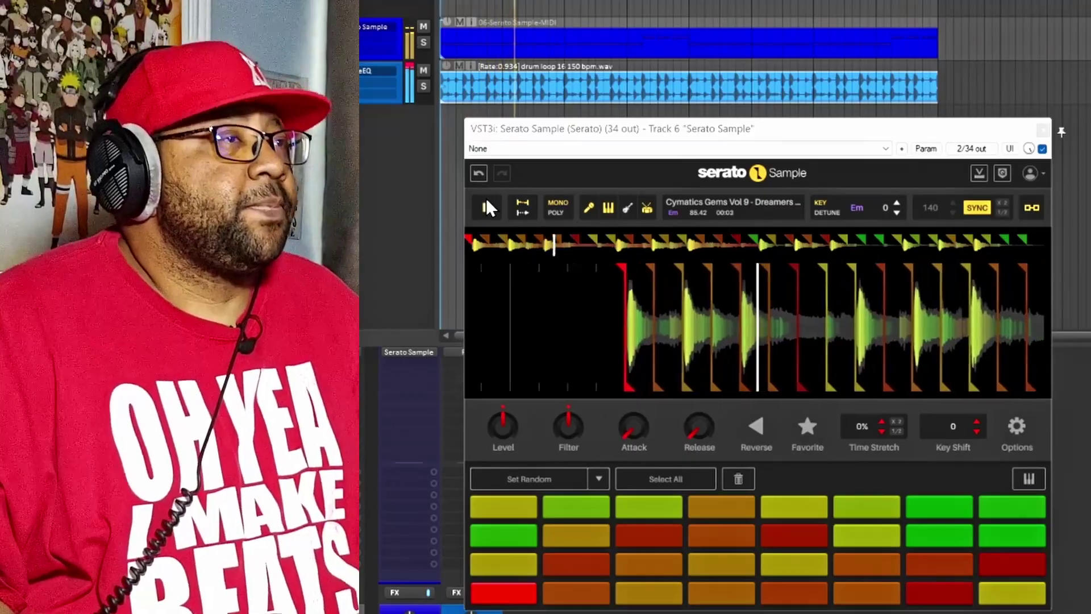
left_click(486, 207)
left_click(486, 206)
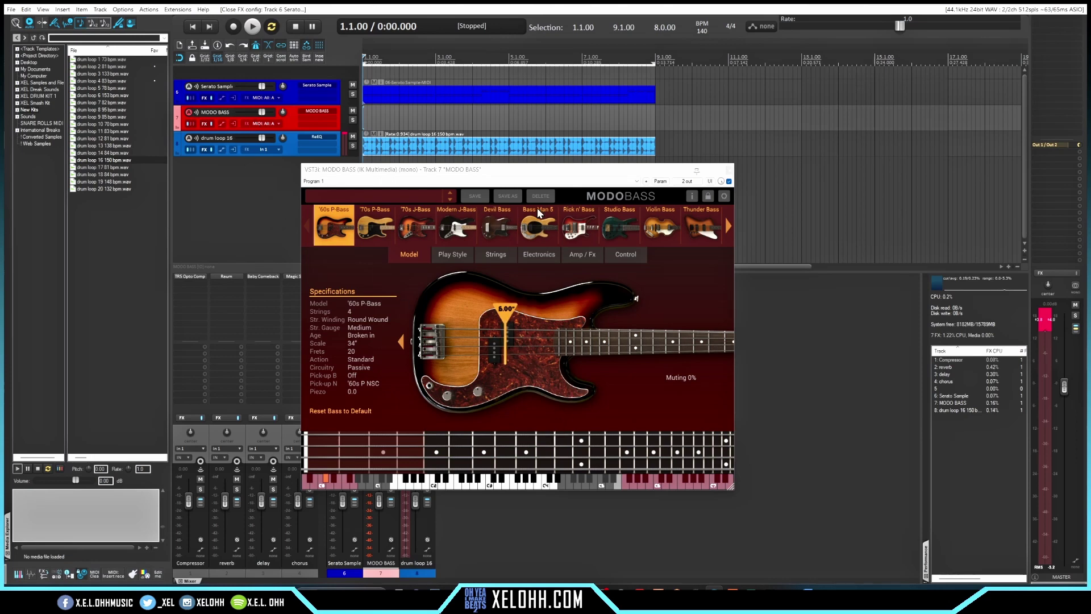
Switch MODO BASS from '60s P-Bass to Studio Bass, test a note, and close the plugin.
left_click(622, 230)
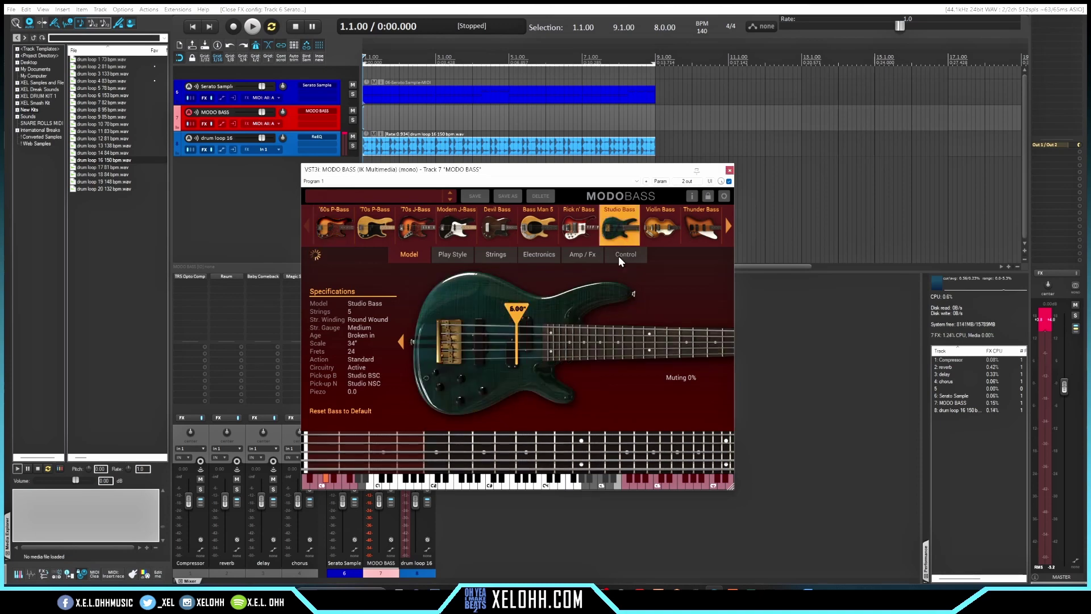
left_click(379, 487)
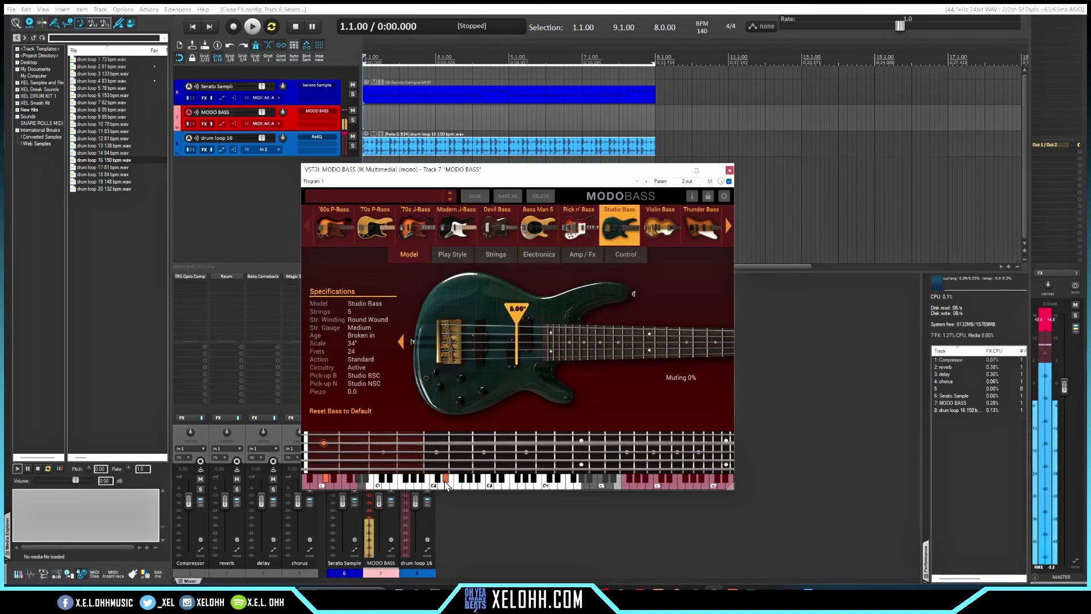
left_click(730, 171)
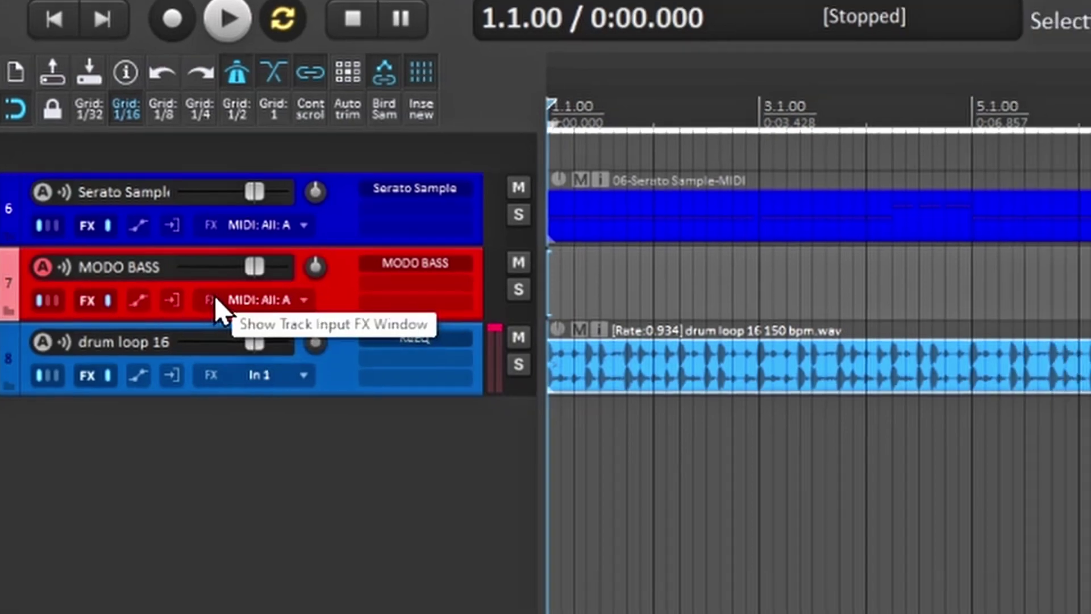
Add Komplete Kontrol to track 7's input FX and lock its scale to E Minor.
left_click(241, 334)
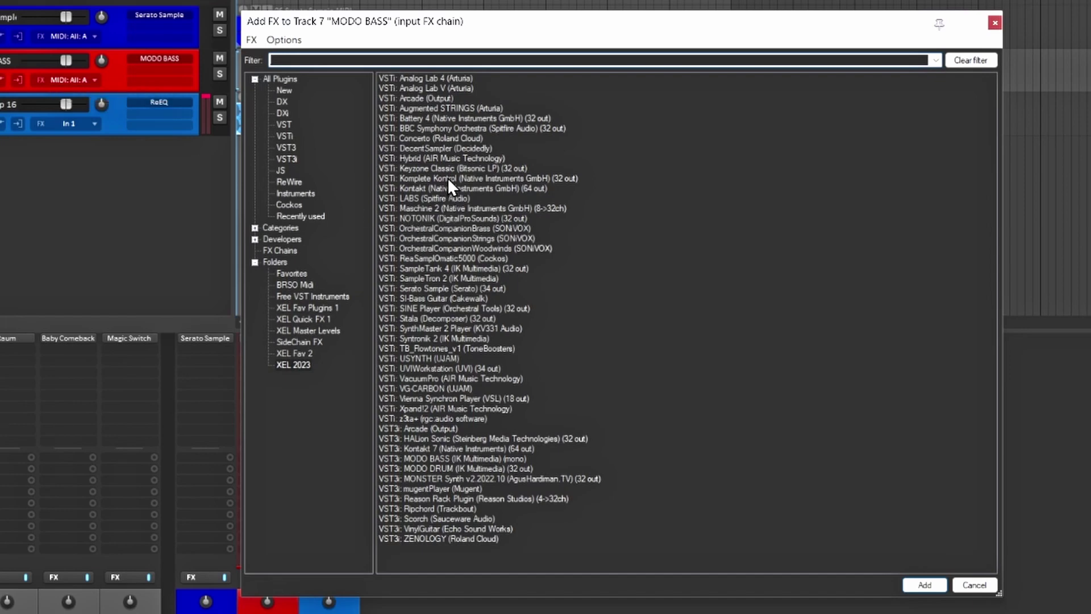
left_click(930, 587)
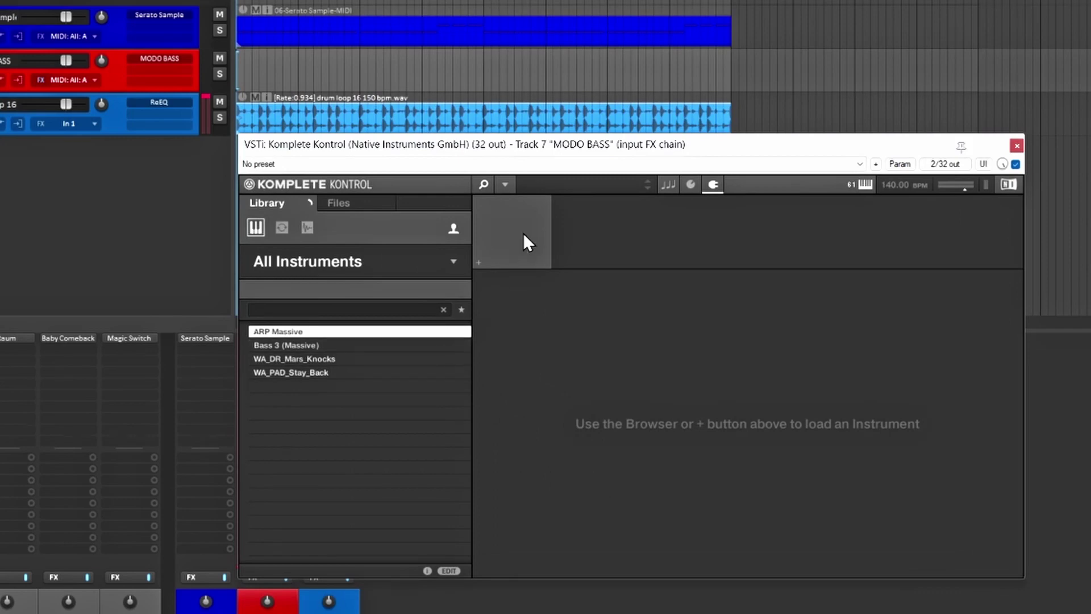
left_click(668, 184)
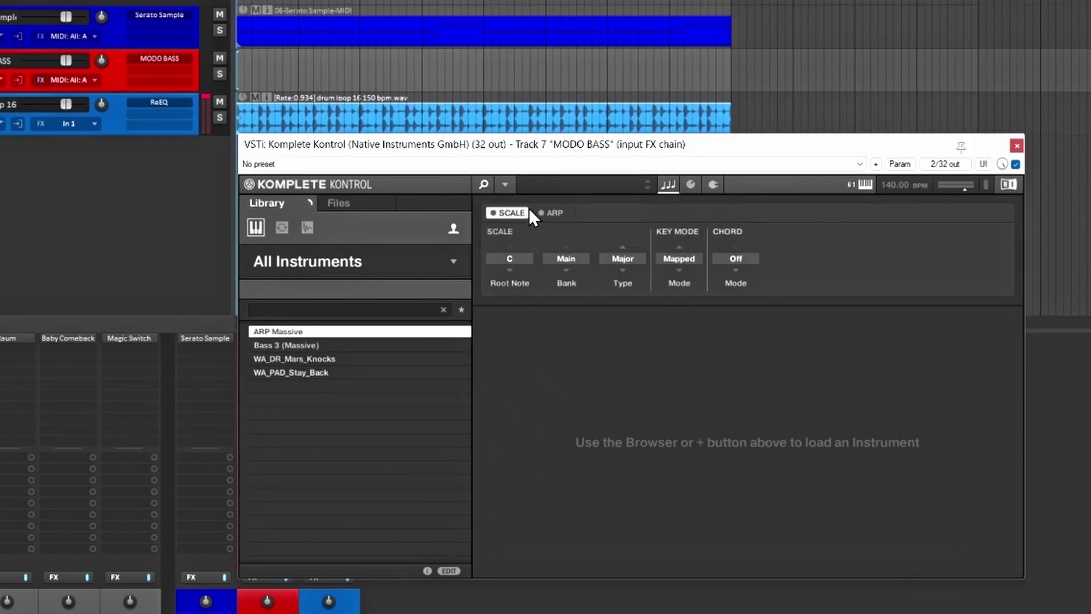
left_click(491, 212)
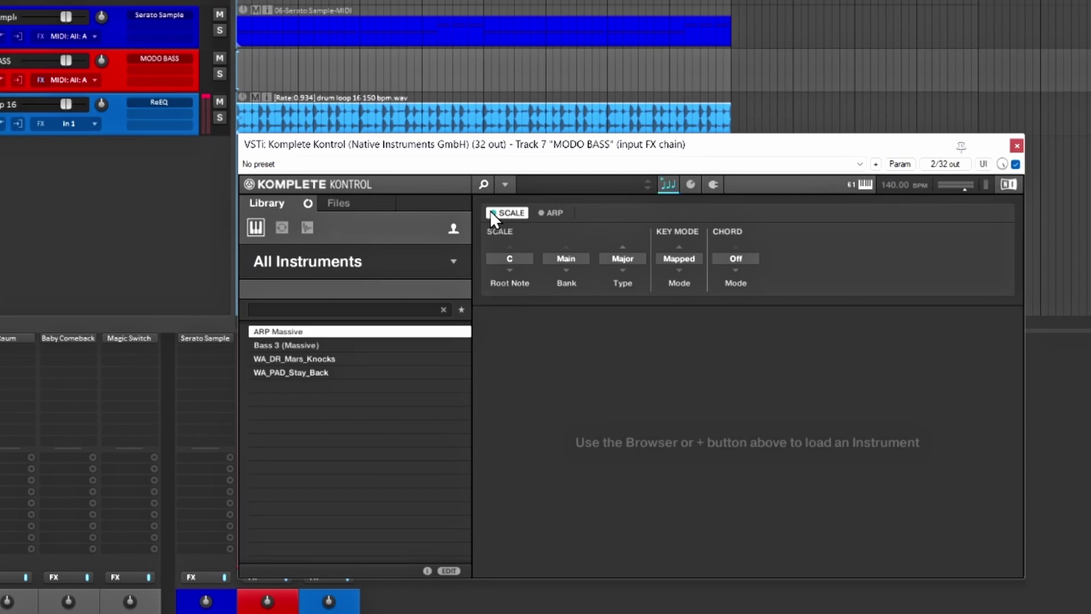
left_click(509, 259)
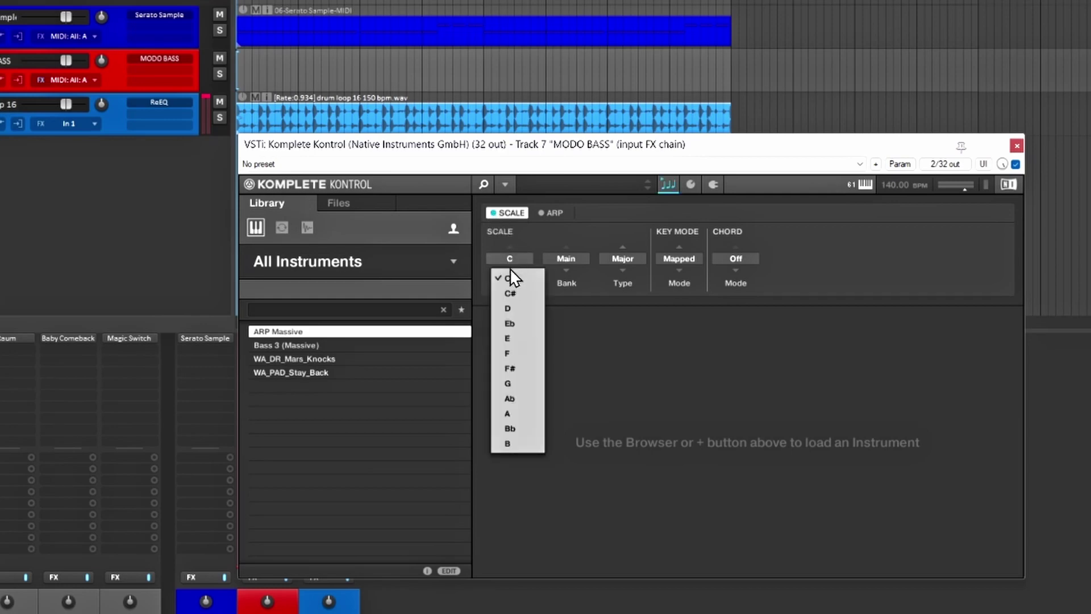
left_click(519, 339)
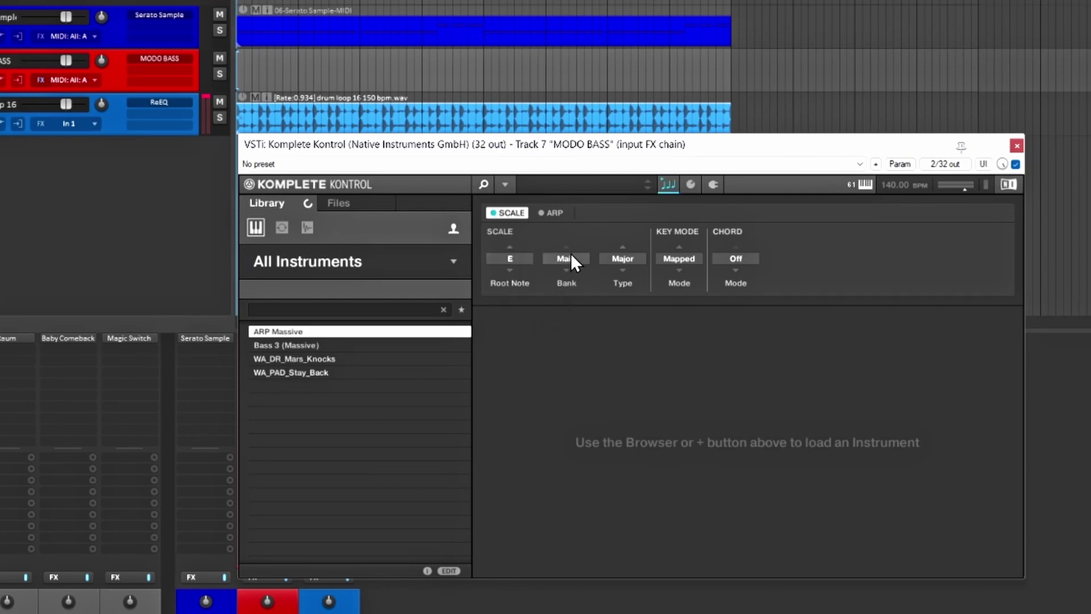
left_click(616, 258)
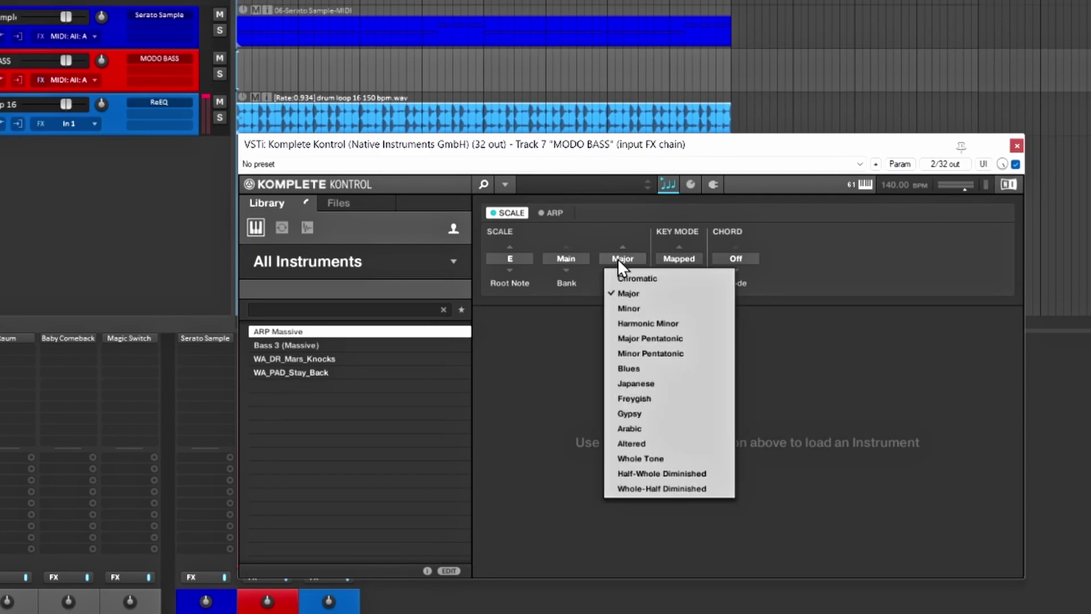
left_click(629, 308)
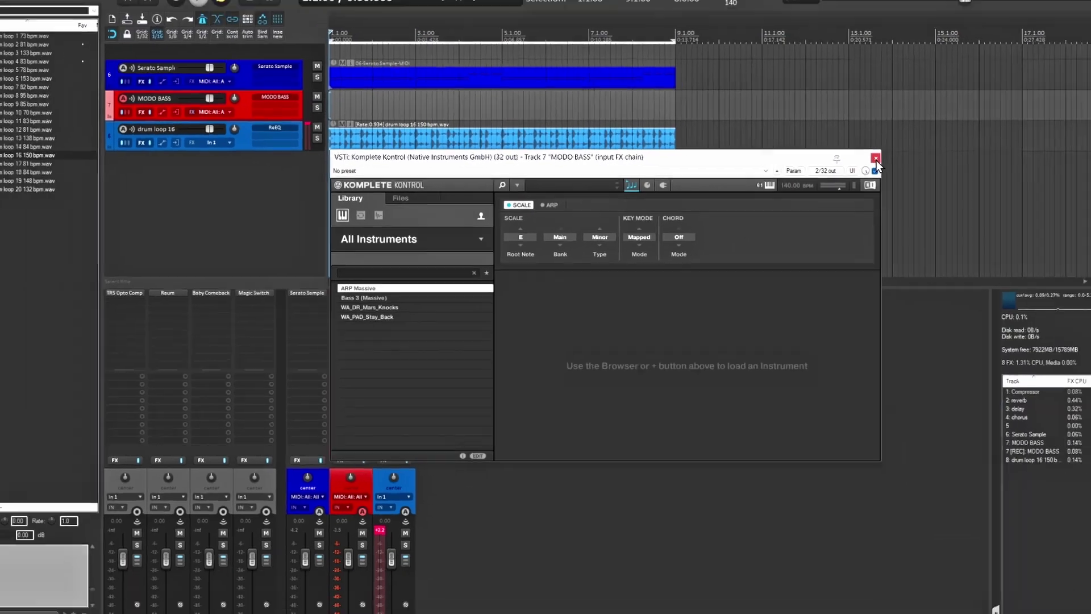
left_click(1017, 146)
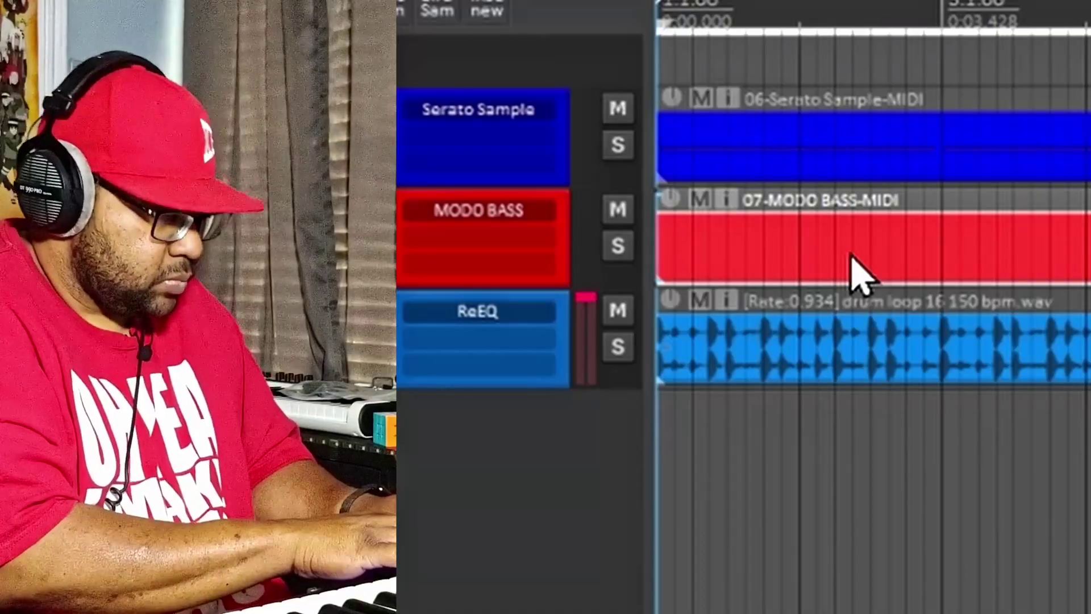
Start playback and play the bassline into the MODO BASS track as an 8-bar MIDI item.
key("space")
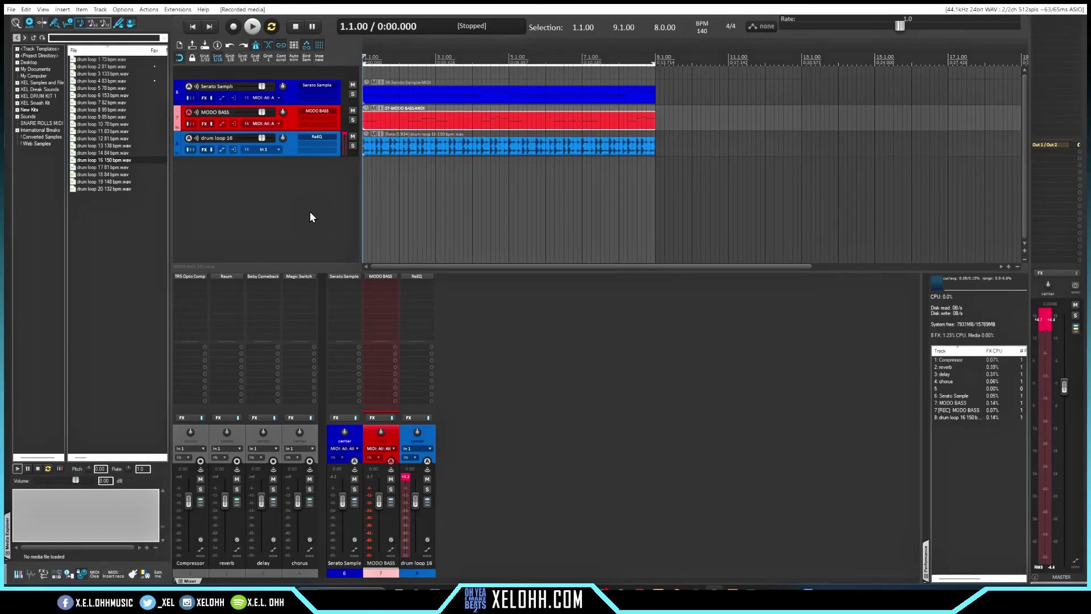
Duplicate the Serato Sample track, mute original track 6, and open track 7's Serato Sample plugin.
left_click(222, 229)
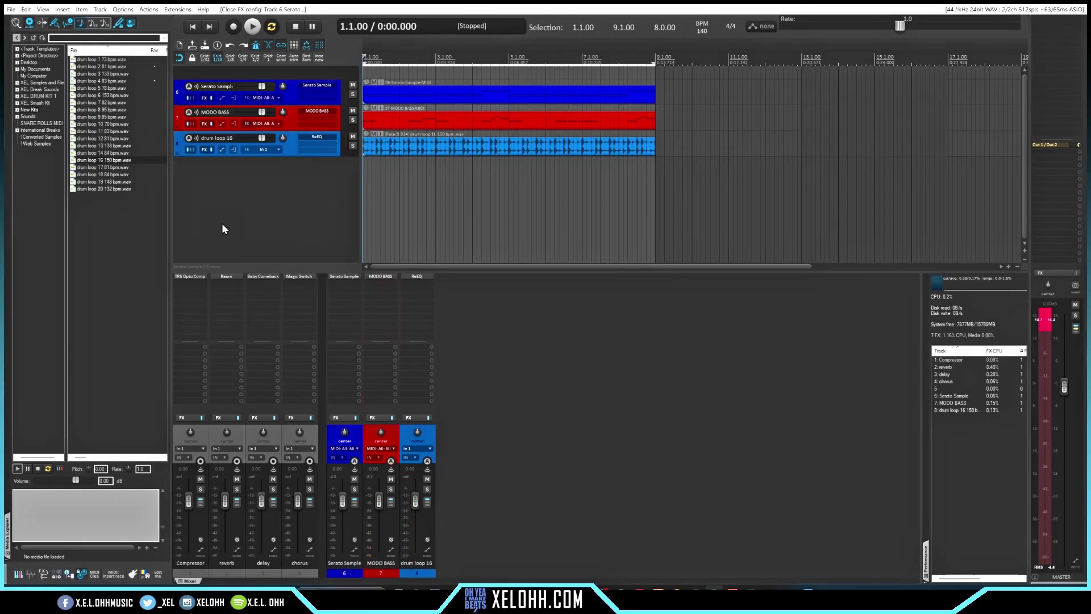
left_click(287, 94)
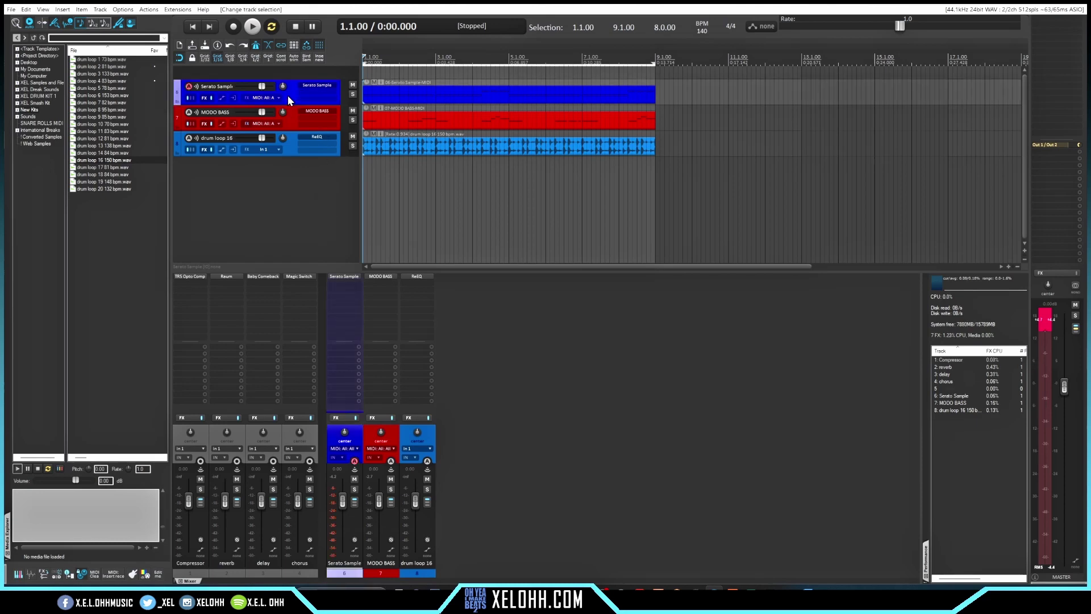
right_click(291, 97)
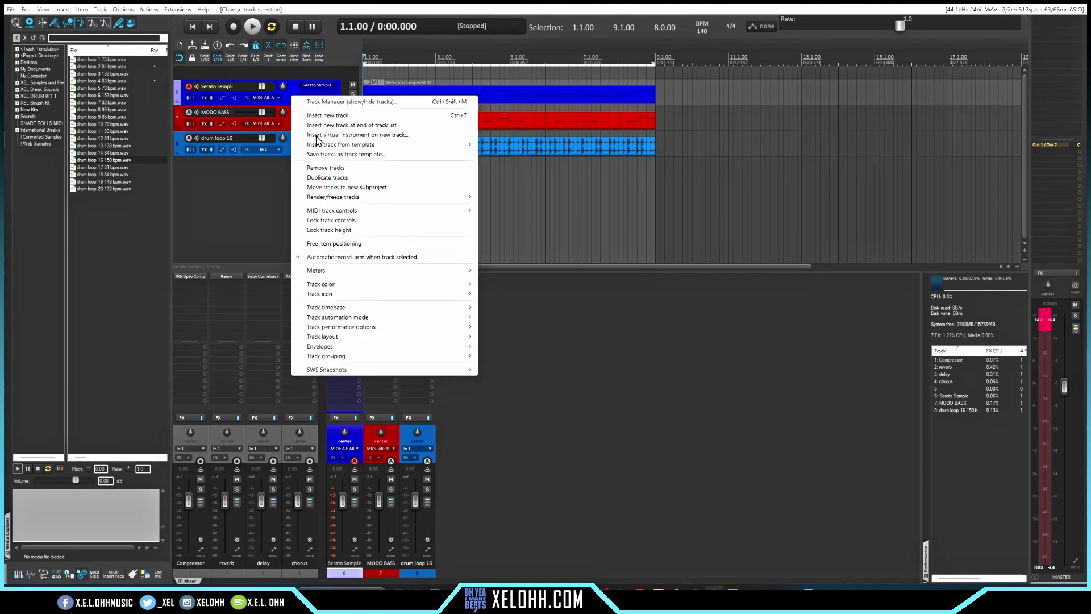
left_click(327, 177)
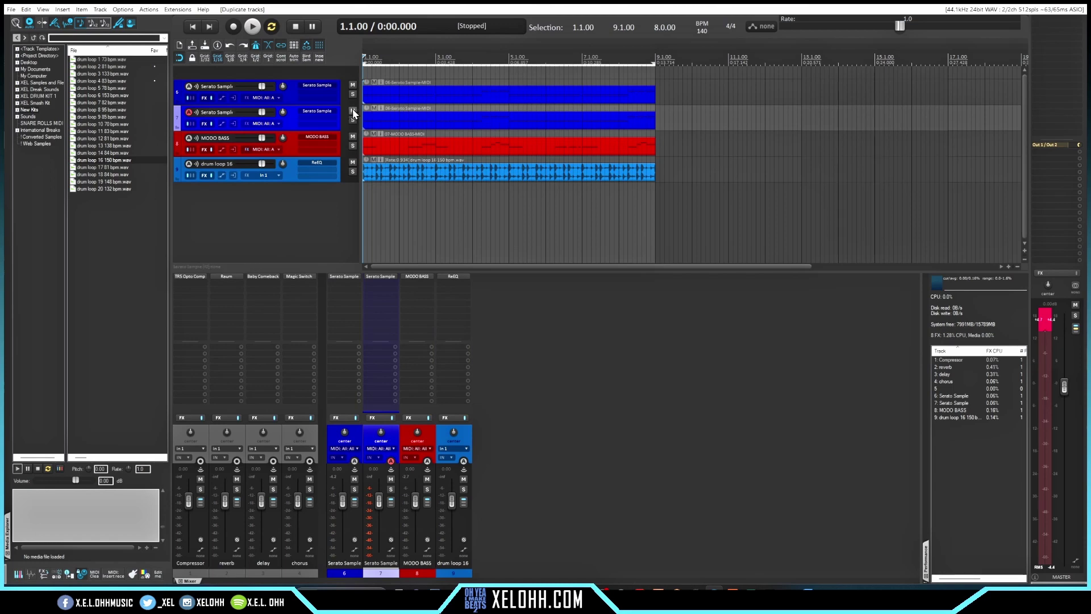
left_click(353, 85)
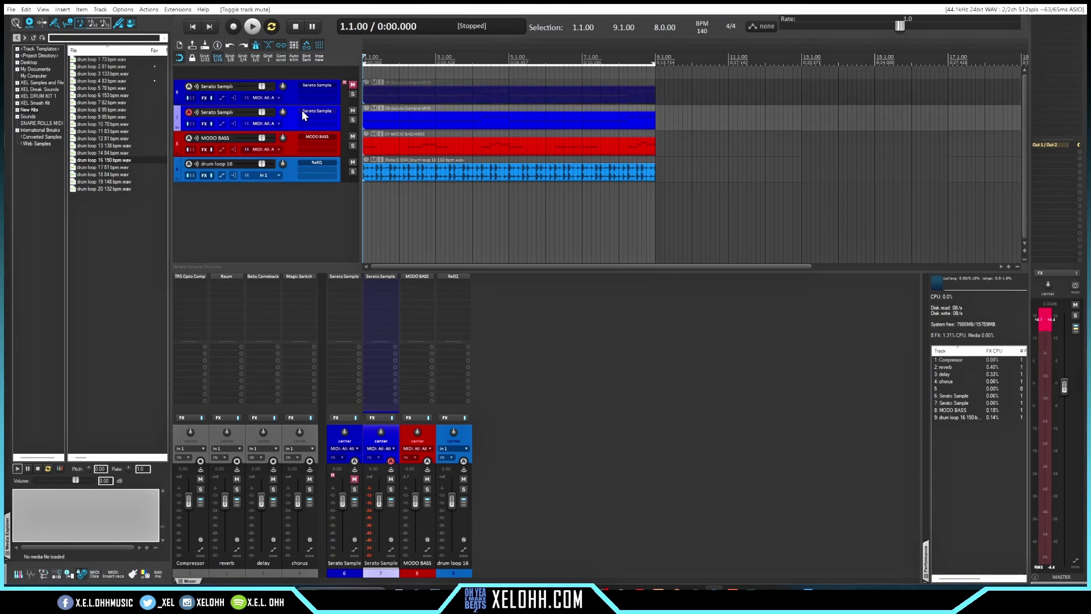
left_click(322, 111)
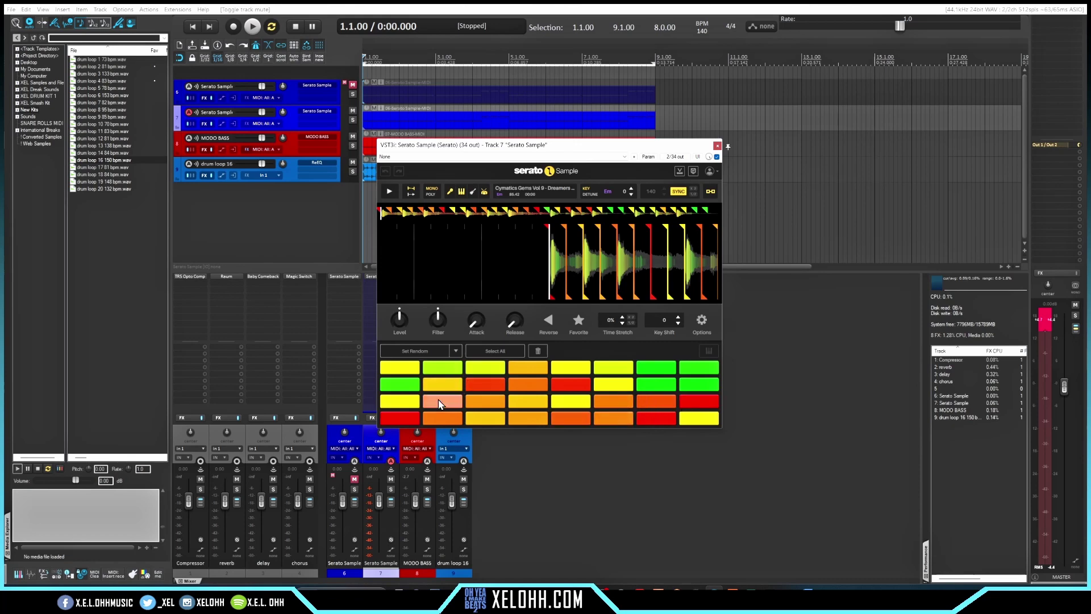
Turn on Reverse in the duplicate's Serato Sample so the Cymatics Gems chop plays backwards.
left_click(548, 320)
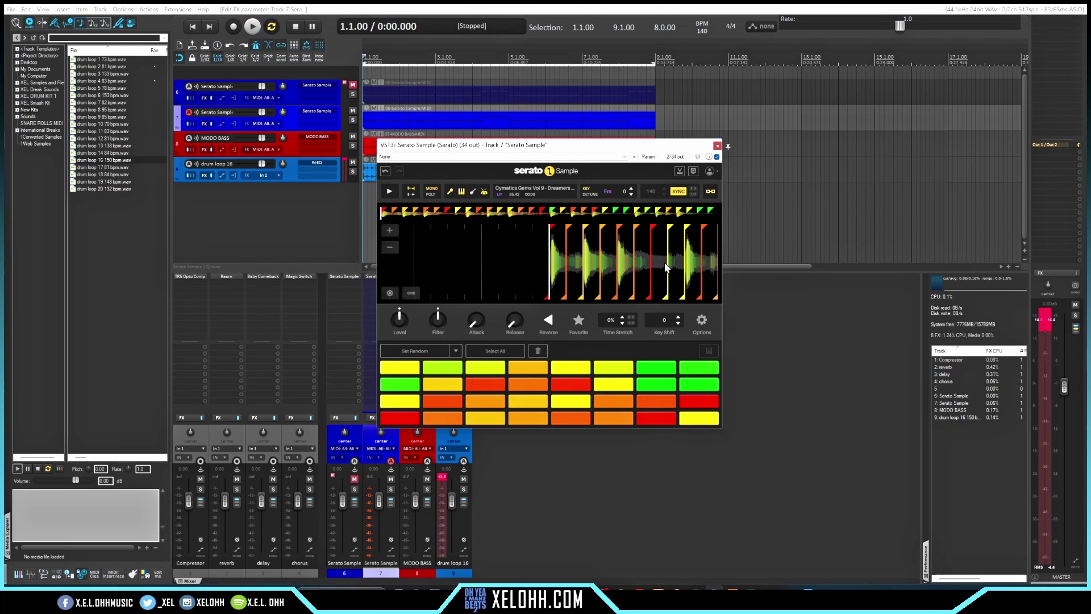
Open the duplicate's MIDI item in the piano roll and set the edit position to bar 5.
double_click(432, 118)
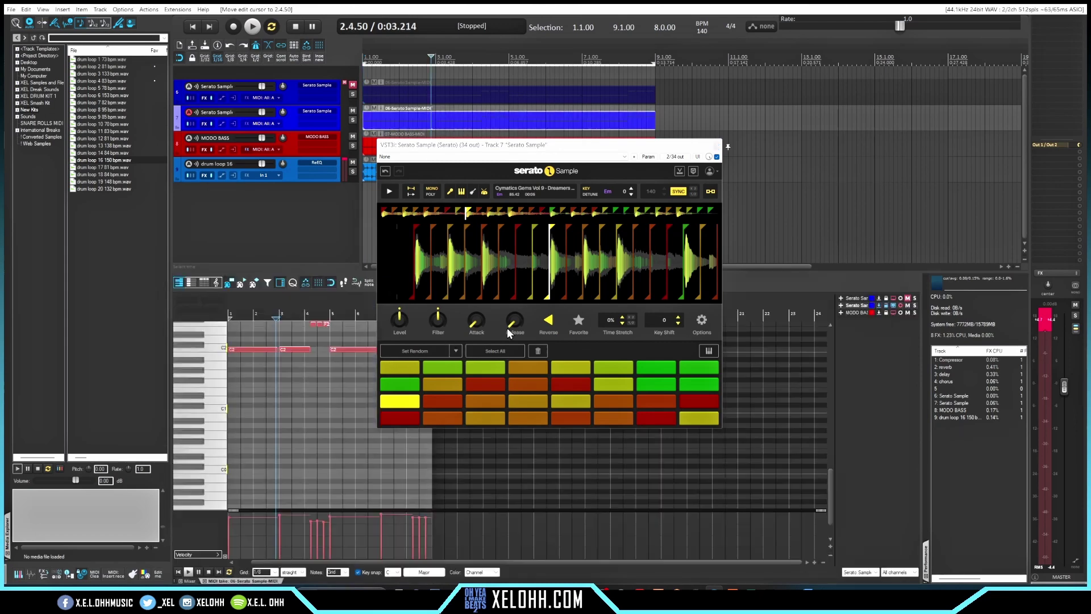
left_click_drag(667, 150, 776, 34)
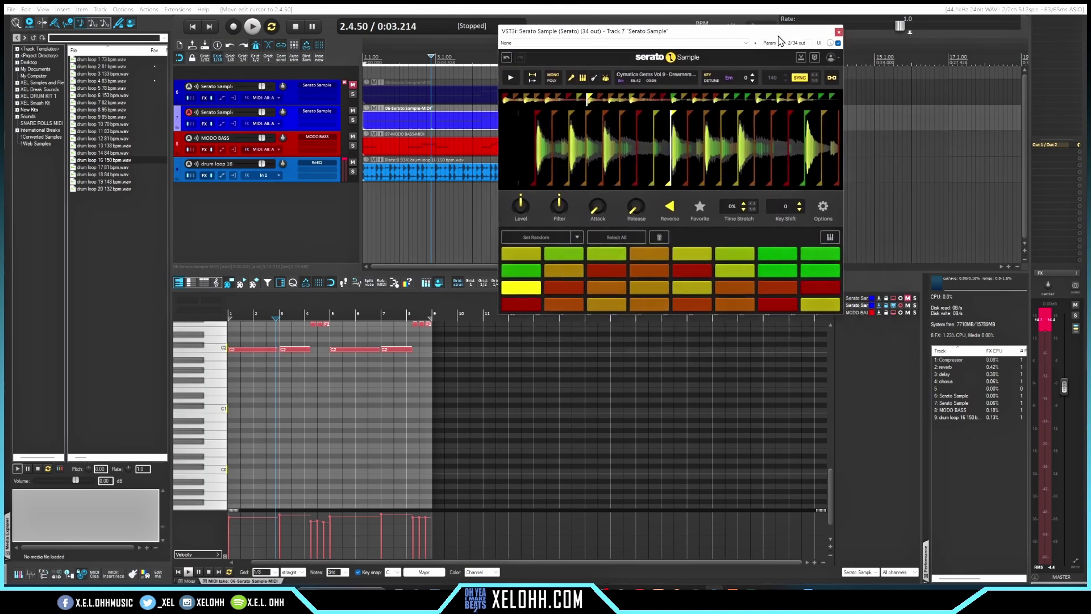
left_click(345, 314)
scroll(344, 318, "up", 3)
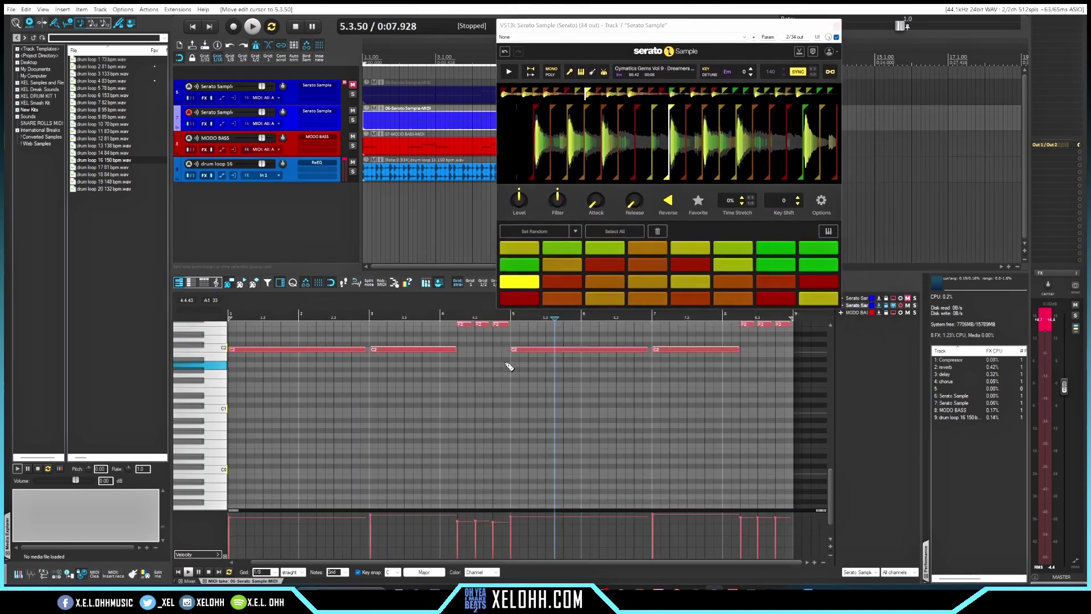
scroll(198, 367, "up", 5)
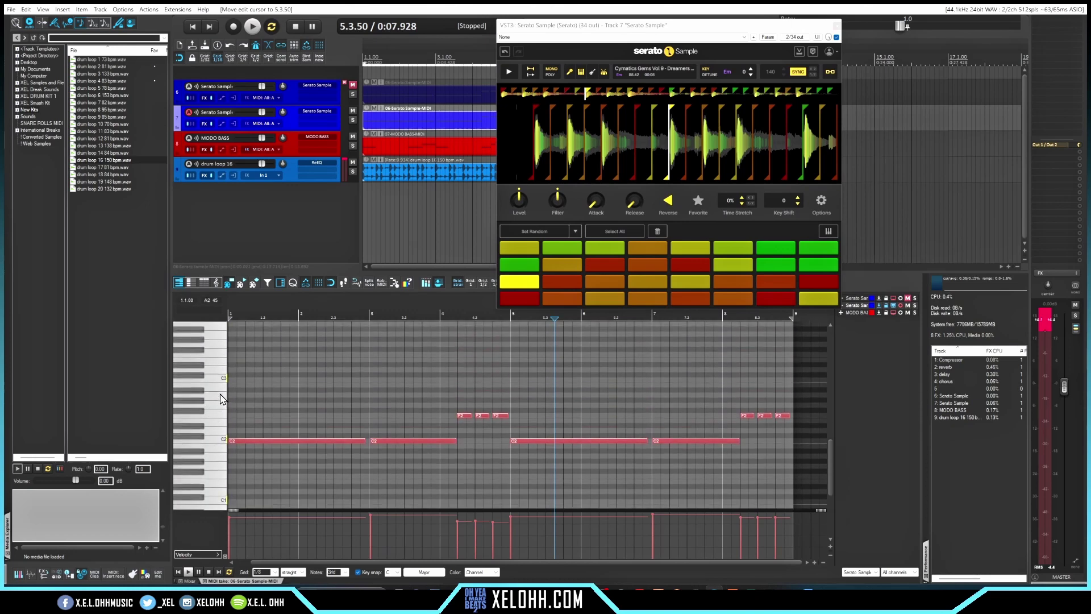
Audition the reversed slices around G2 from the piano keys and turn off key snap.
left_click(219, 397)
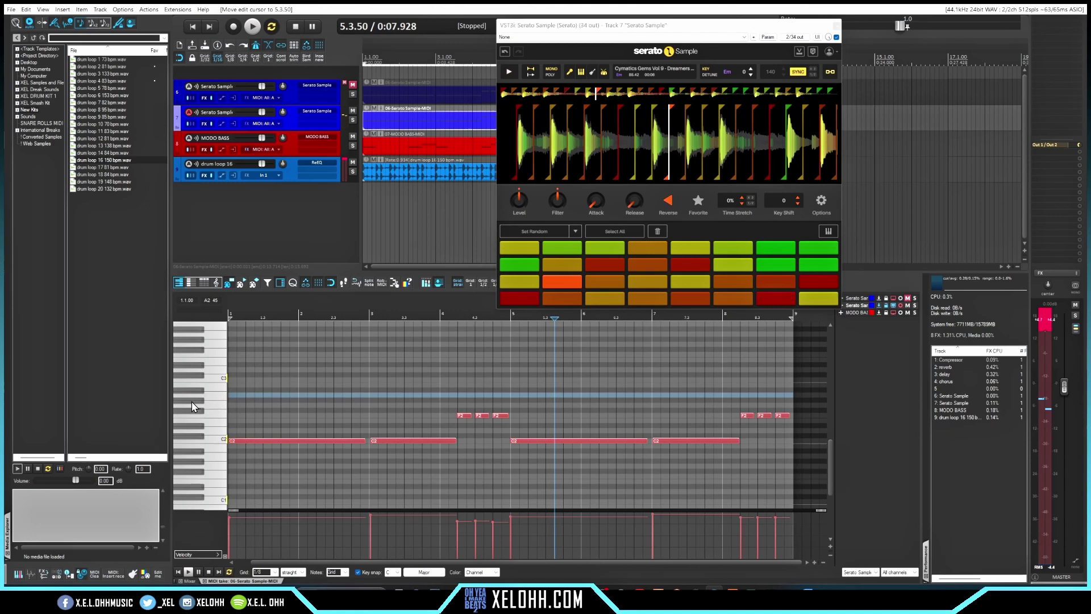
left_click(217, 406)
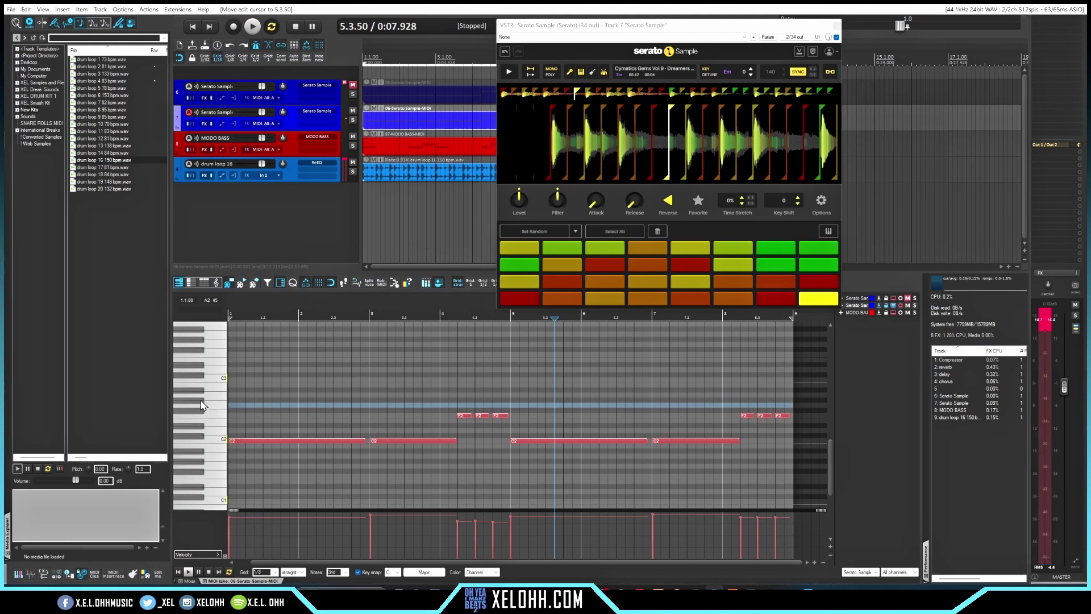
left_click(202, 396)
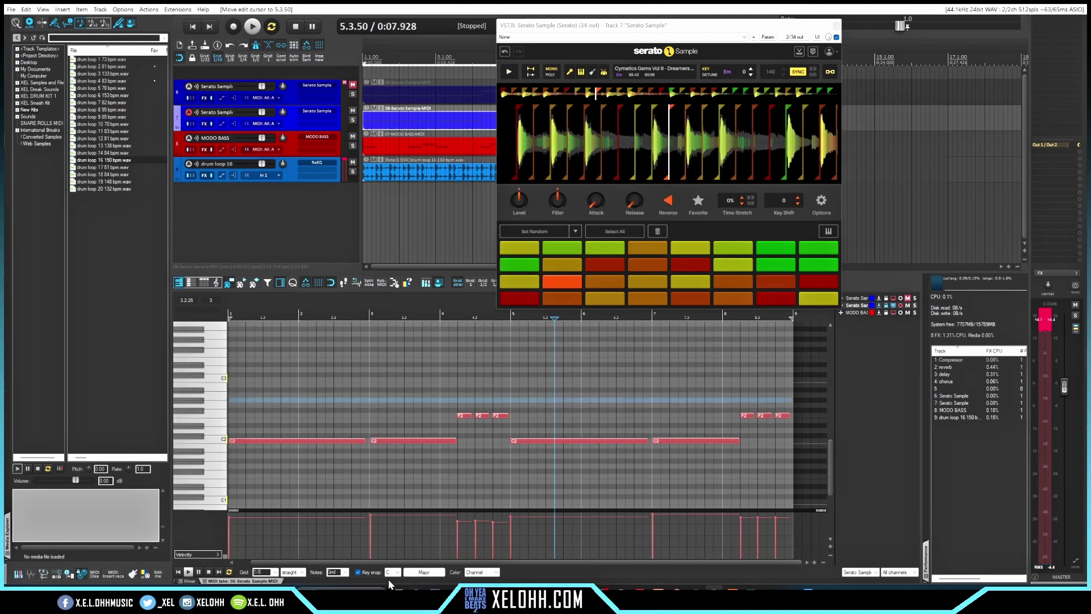
left_click(359, 572)
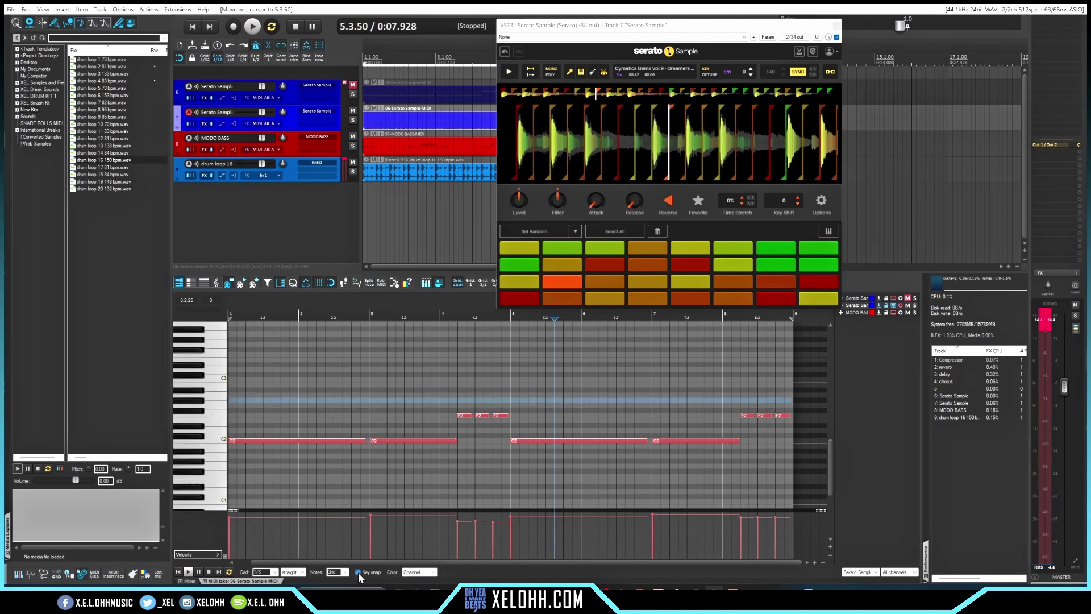
left_click(202, 406)
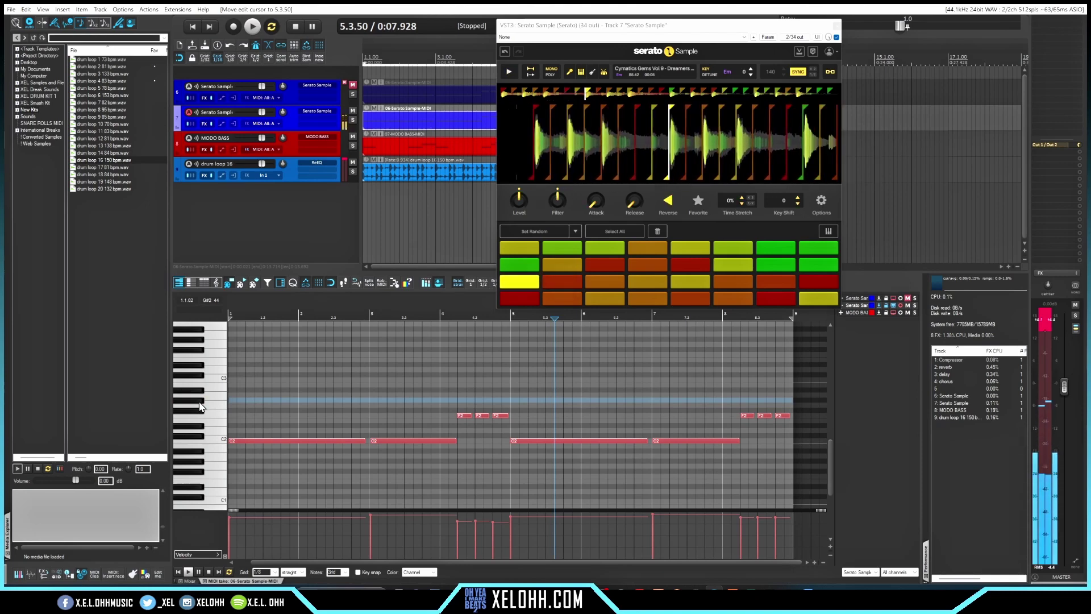
left_click(200, 402)
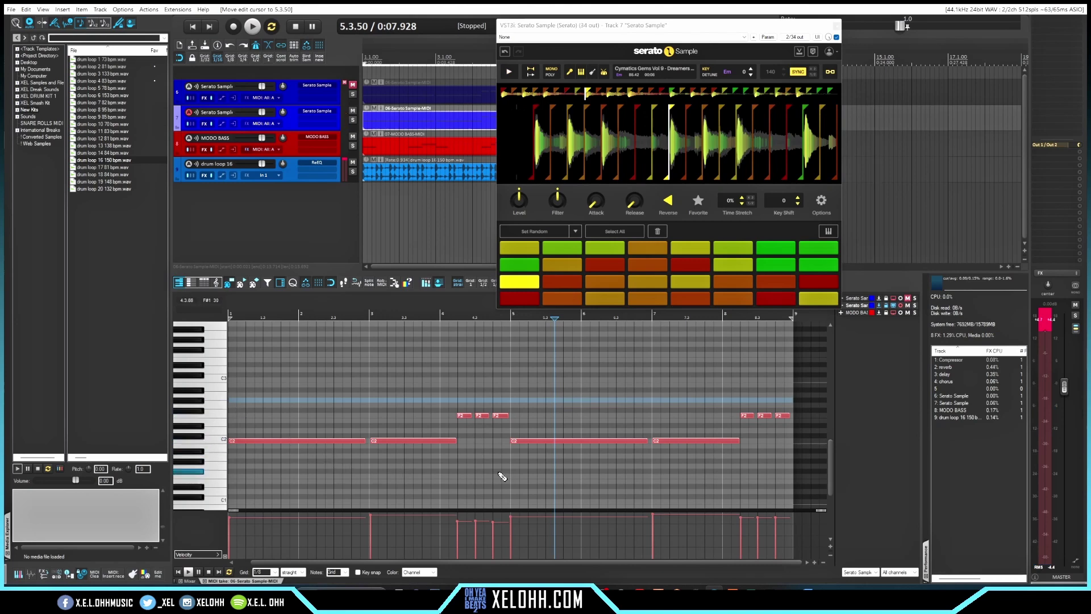
Move the four long C2 notes up to G#2 and play the beat from the start.
left_click_drag(708, 463, 263, 431)
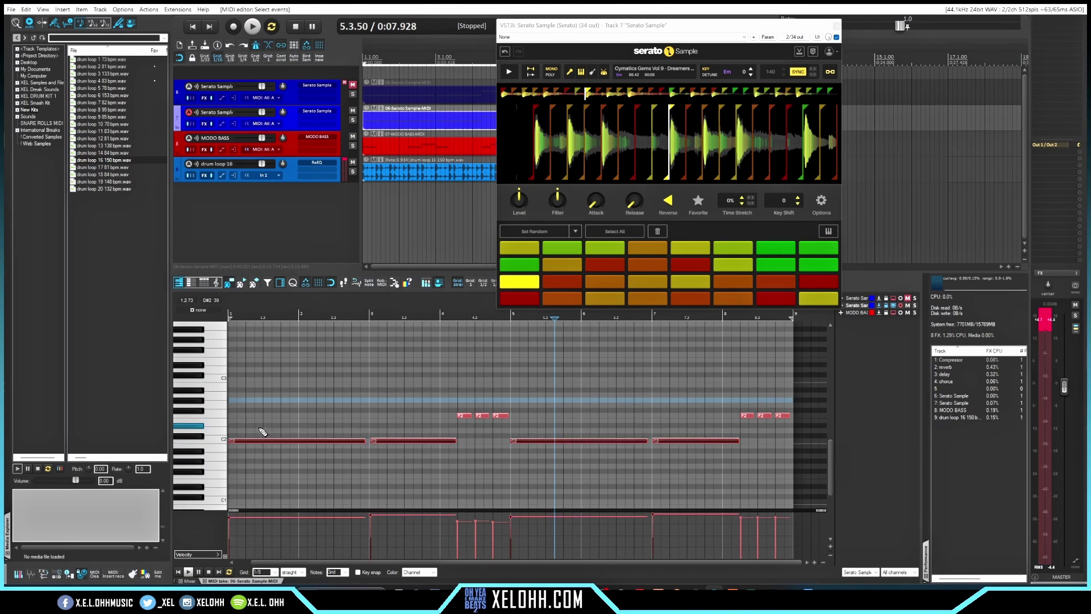
key("Up")
key("Up")
key("Up")
key("Up")
key("Up")
key("Up")
key("Up")
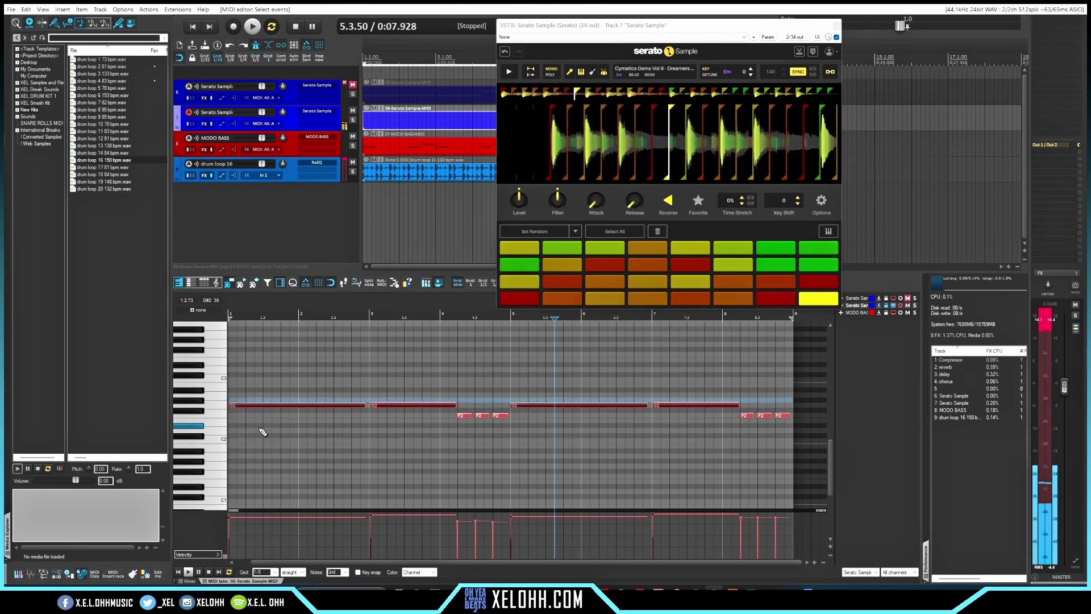
key("Up")
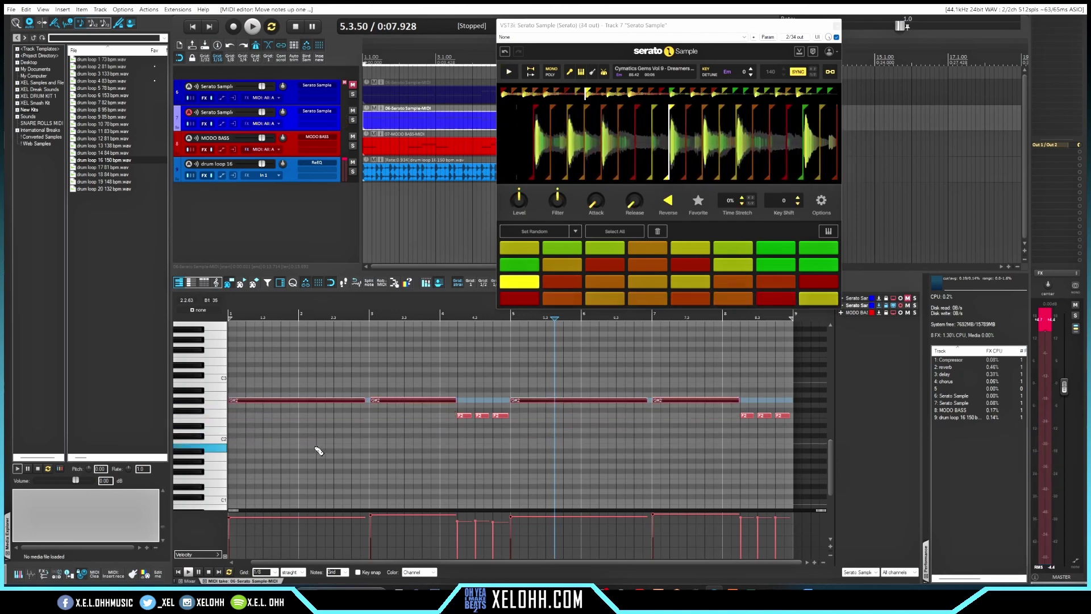
key("Home")
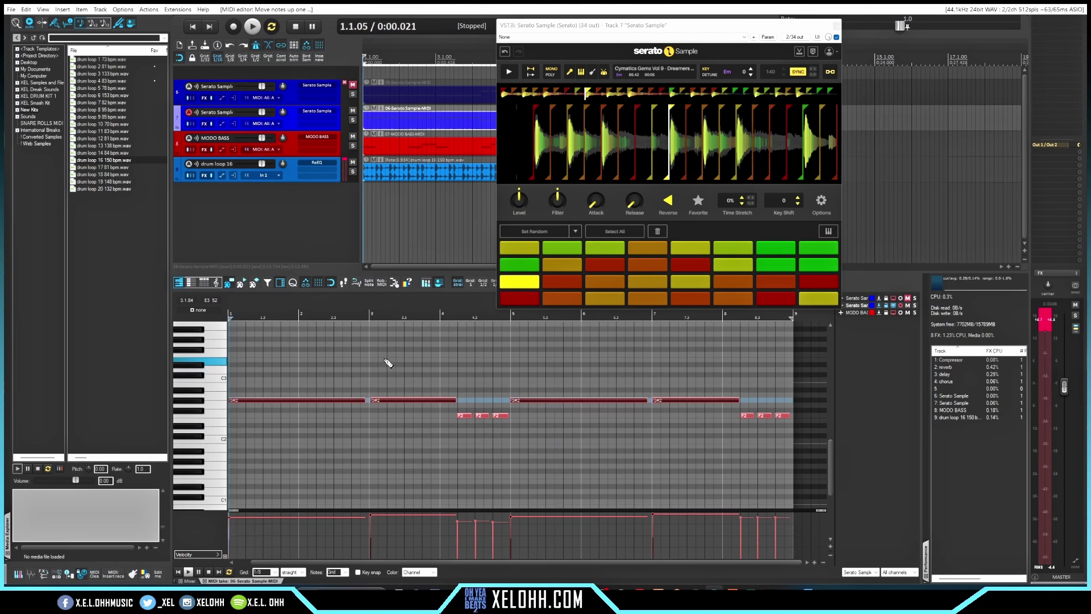
key("space")
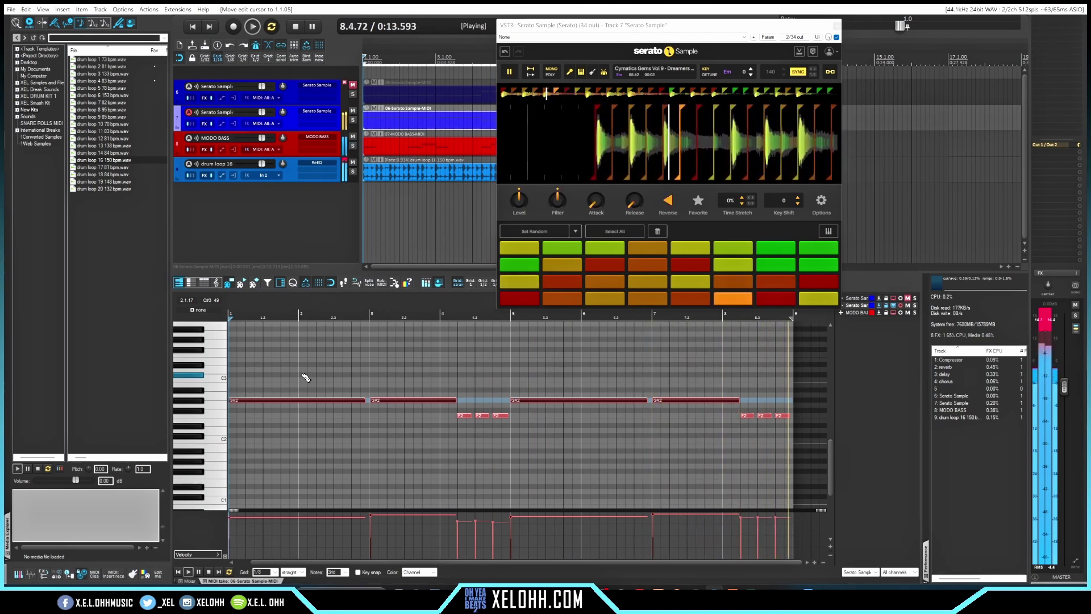
Lower the Serato Filter cutoff on the reversed chop and replay the beat to hear it.
key("space")
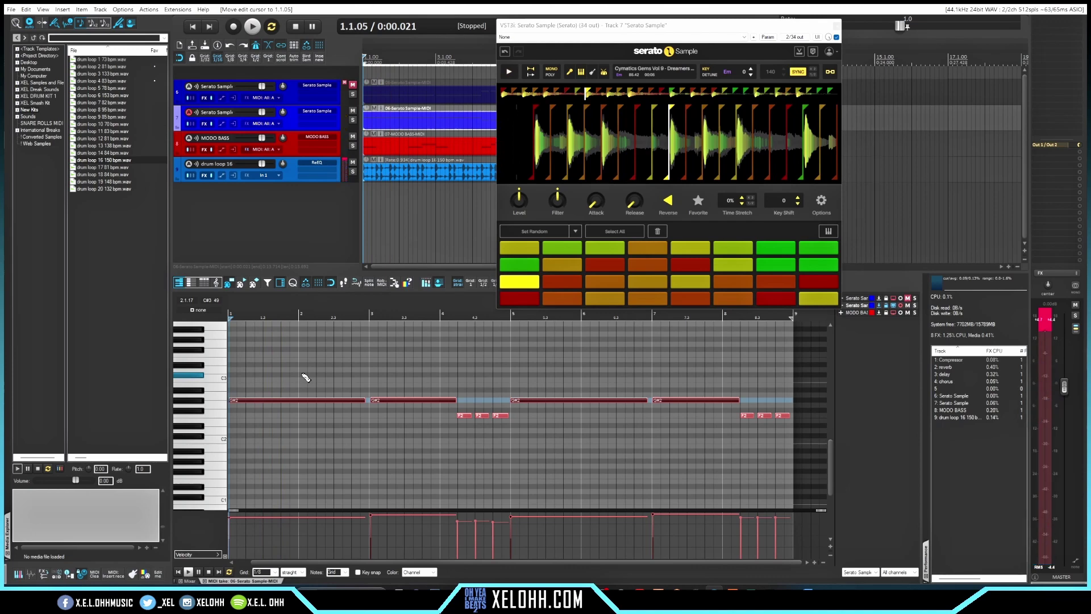
mouse_move(572, 199)
left_click_drag(558, 200, 558, 207)
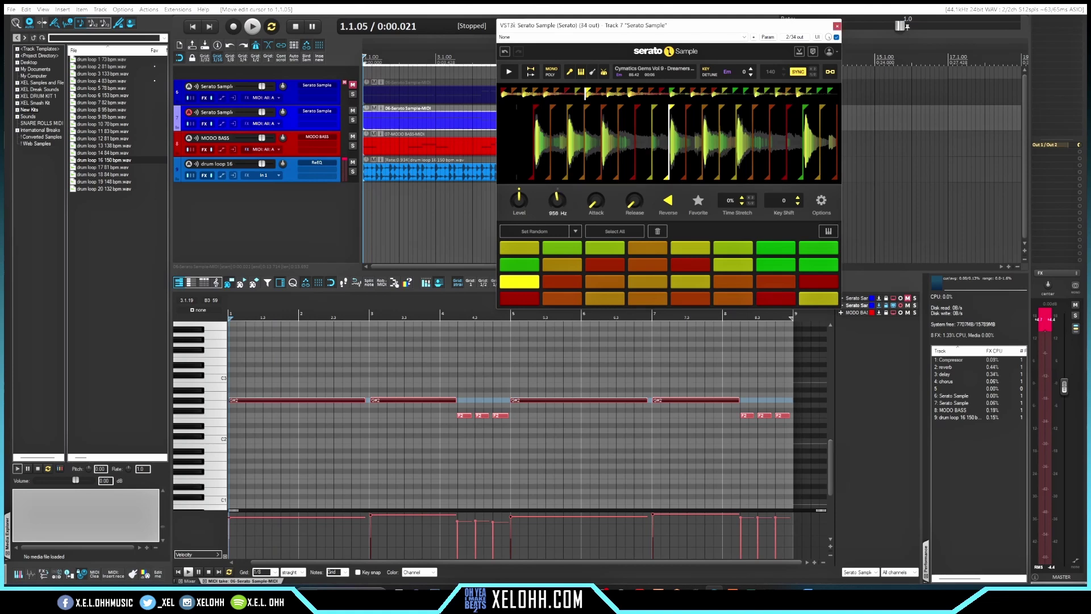
key("space")
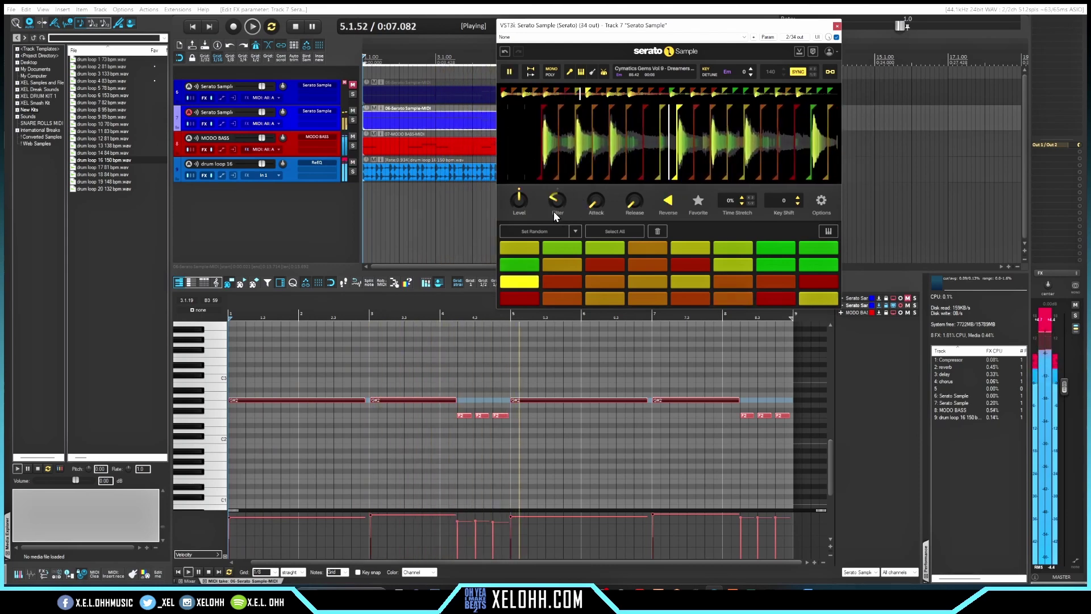
key("space")
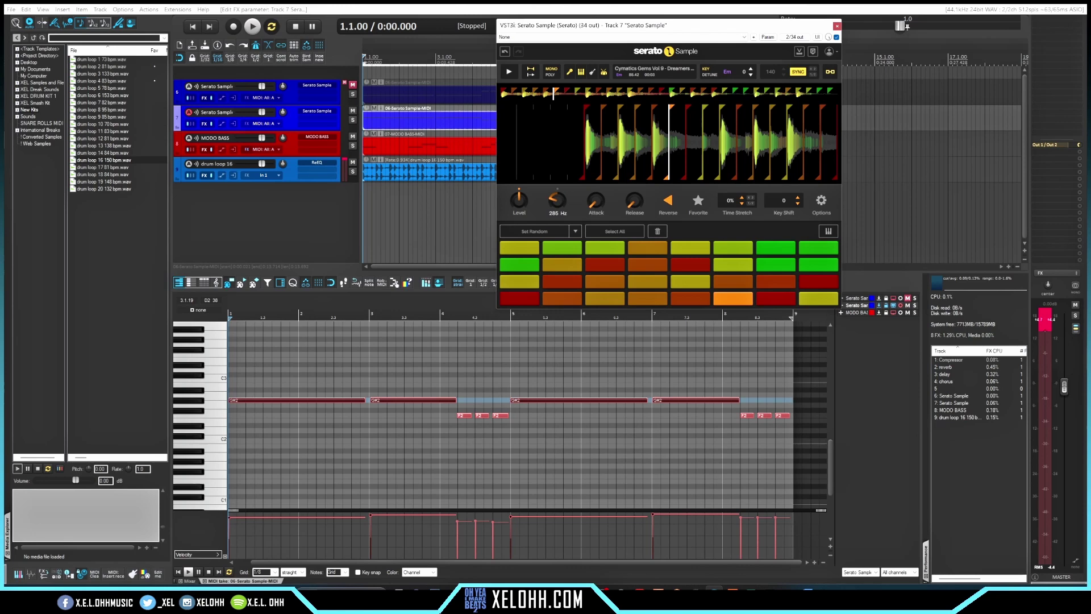
key("space")
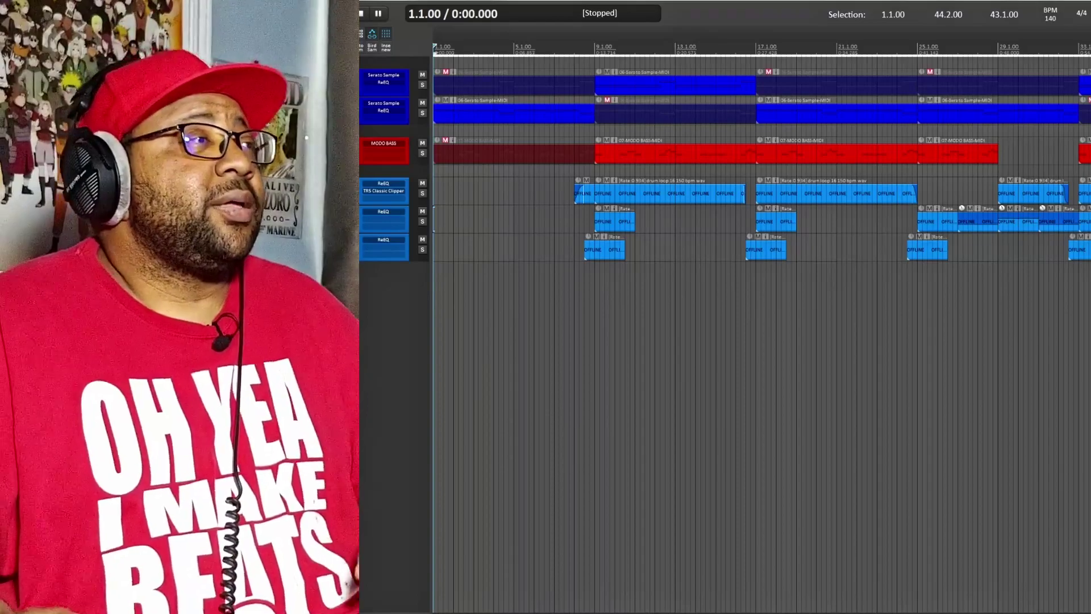
Set the offline drum loop and crash items back online so their audio loads.
left_click(402, 375)
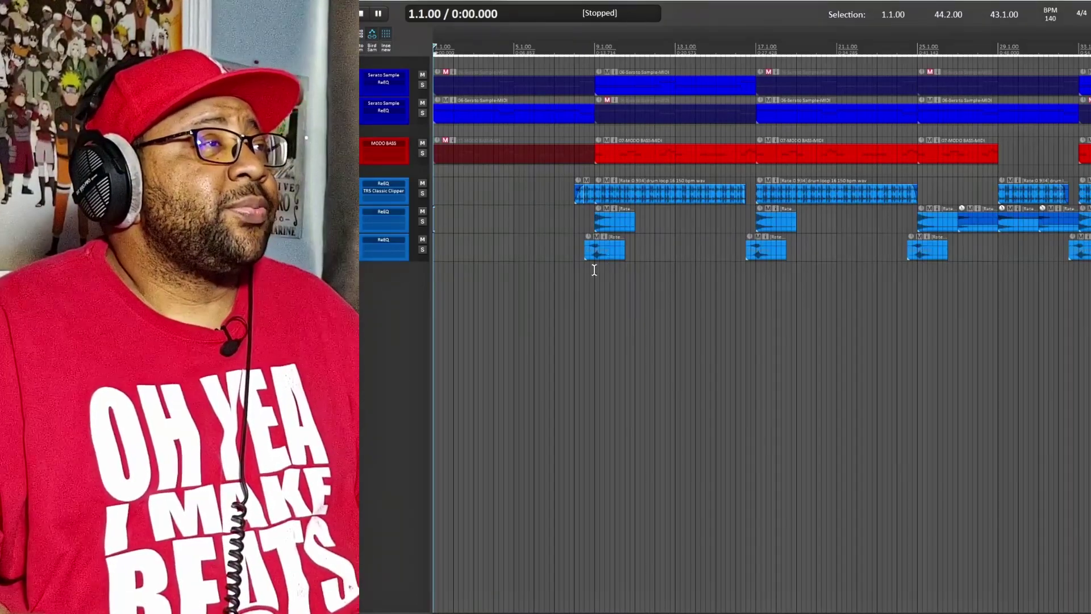